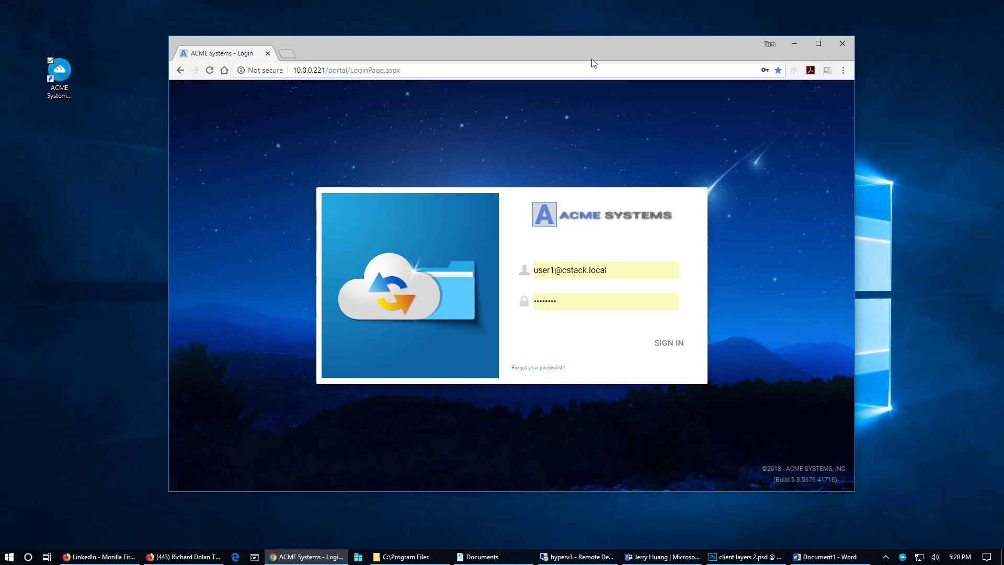
Sign in to the management portal using the saved cluster administrator account
{"action": "left_click_drag", "start_coordinate": [592, 60], "coordinate": [578, 64]}
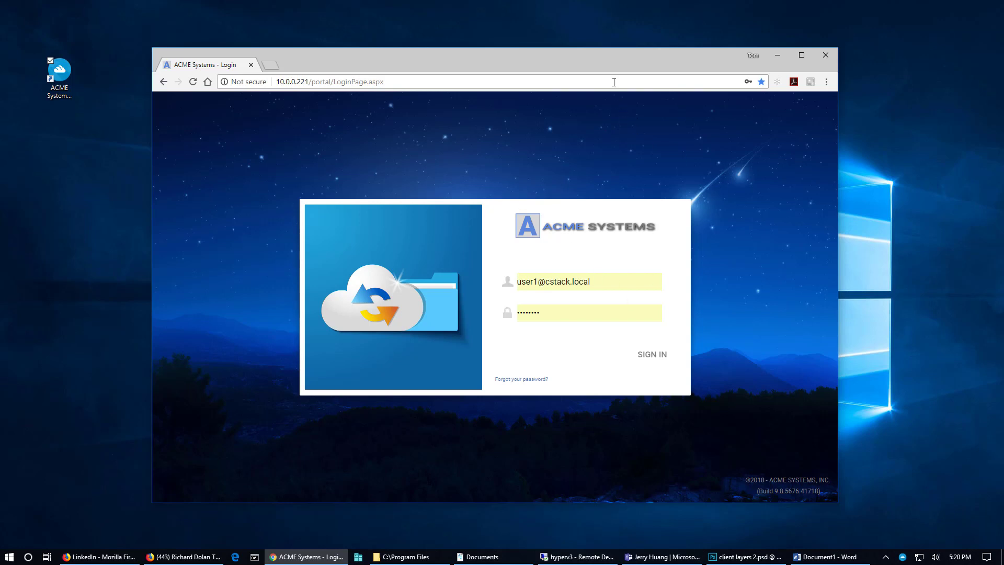
{"action": "left_click", "coordinate": [598, 279]}
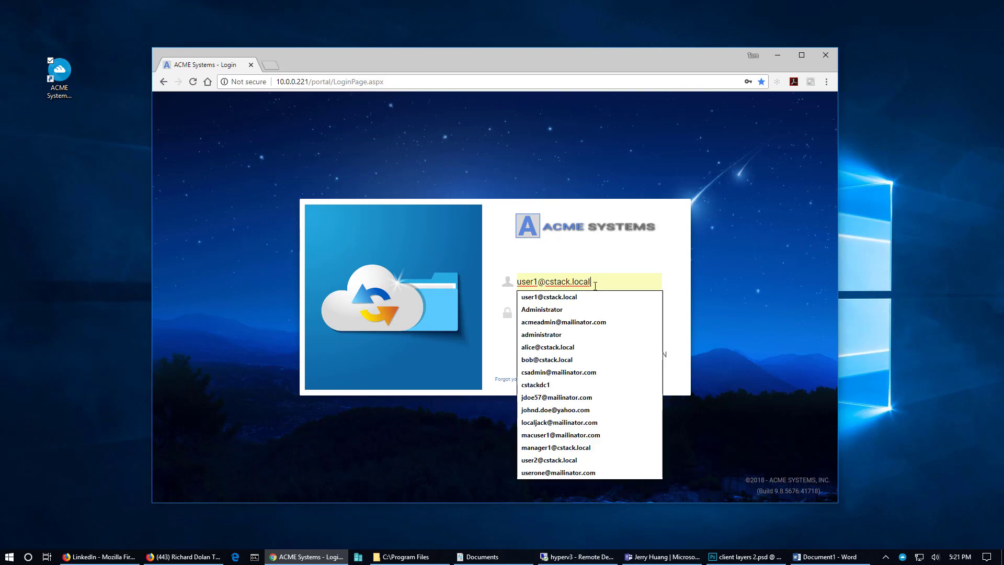
{"action": "left_click", "coordinate": [580, 371]}
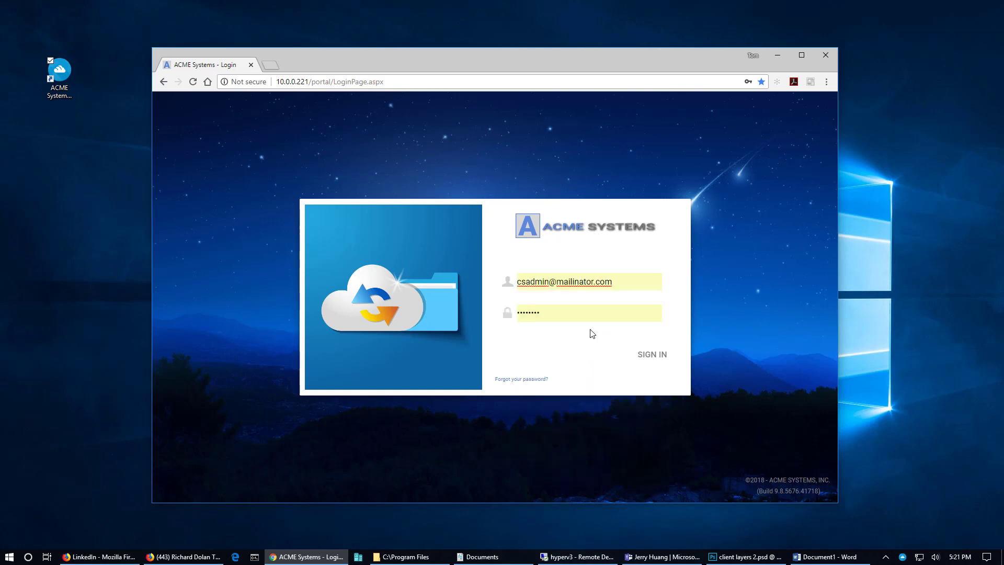
{"action": "left_click", "coordinate": [654, 355]}
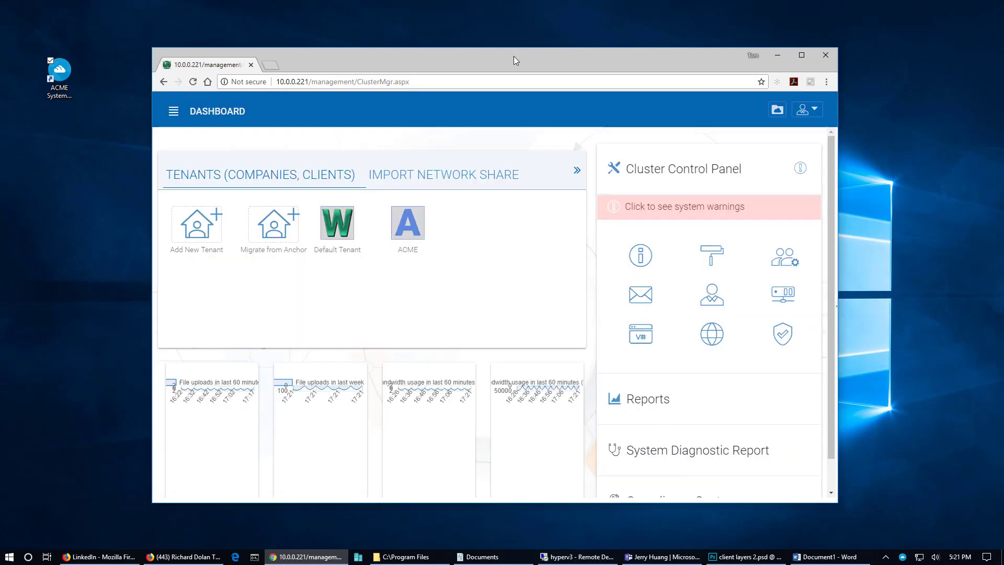
Enlarge the browser window to show the whole dashboard, then start adding a new tenant
{"action": "left_click_drag", "start_coordinate": [513, 61], "coordinate": [466, 34]}
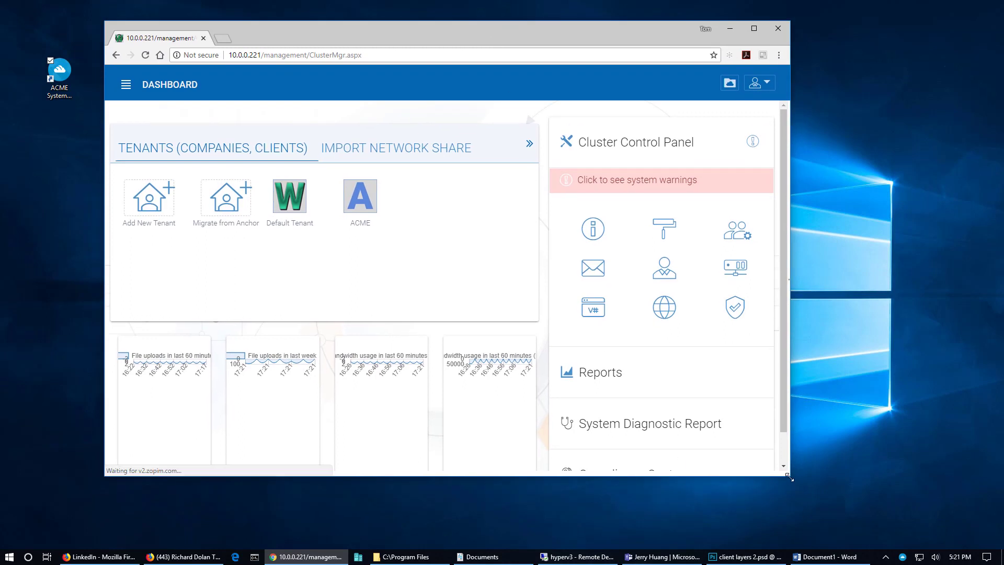
{"action": "left_click_drag", "start_coordinate": [789, 477], "coordinate": [895, 528]}
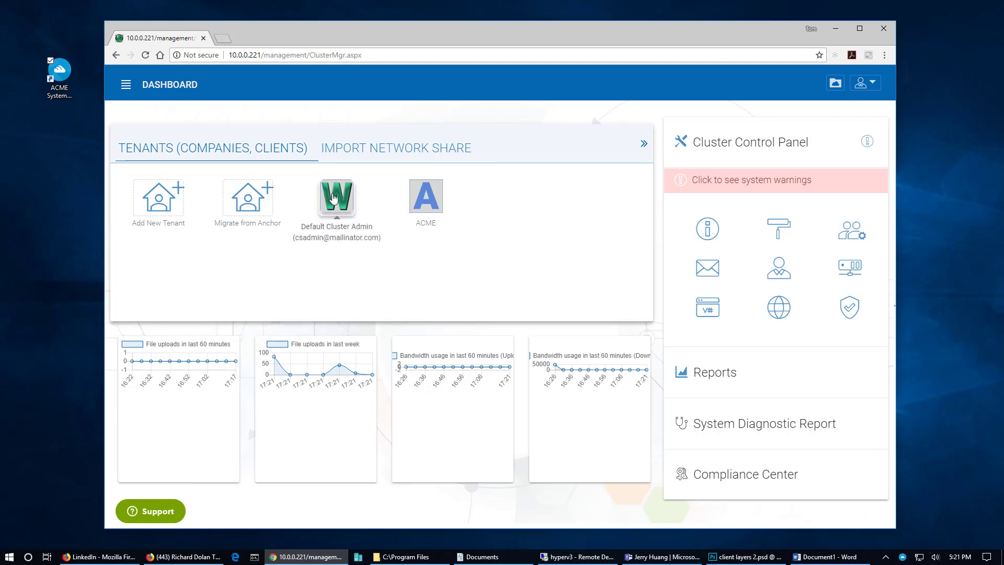
{"action": "left_click", "coordinate": [160, 200]}
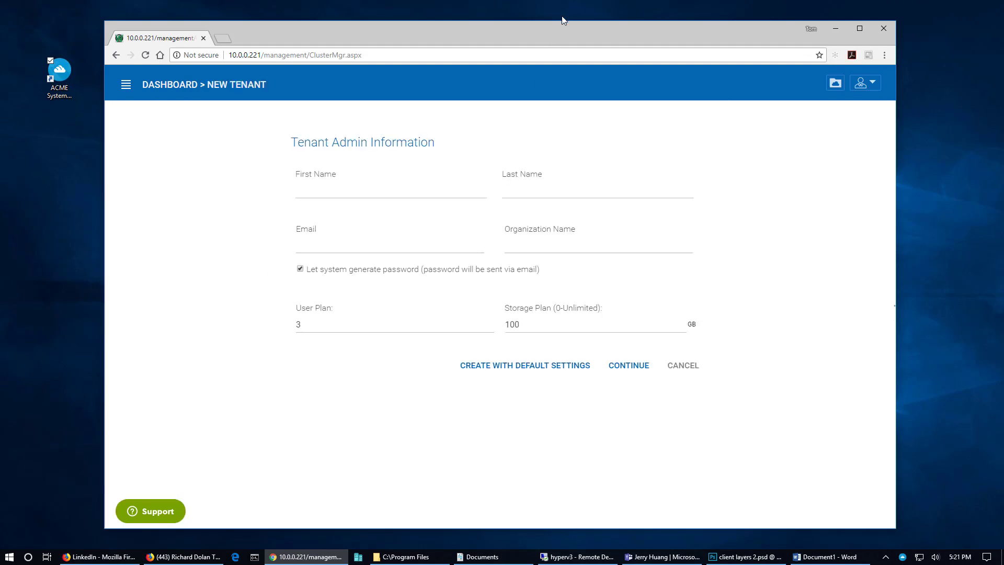
Enter the tenant admin's name 'Tenant 2', their e-mail address, and organization 'Tenant 2'
{"action": "left_click", "coordinate": [407, 191]}
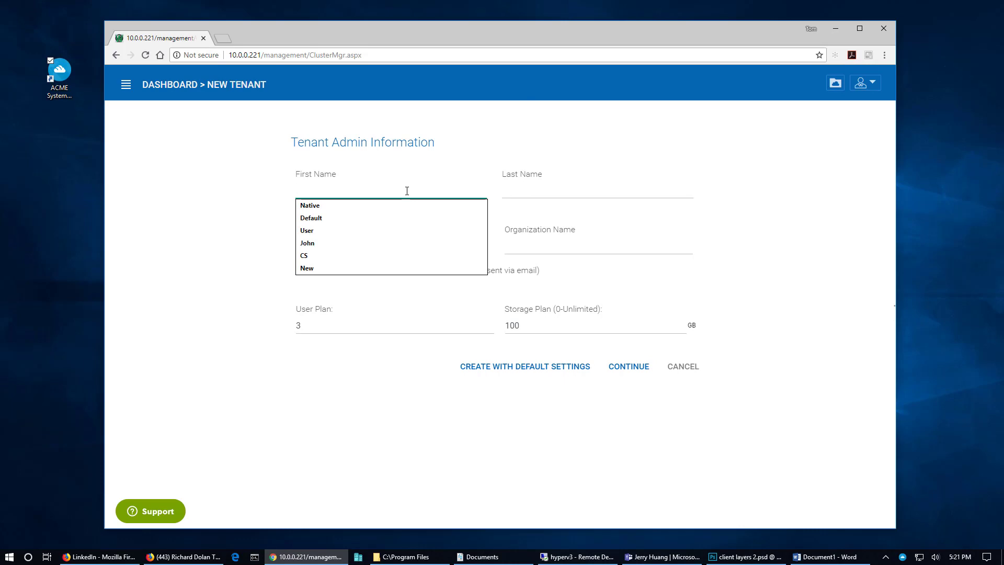
{"action": "type", "text": "Tenant2"}
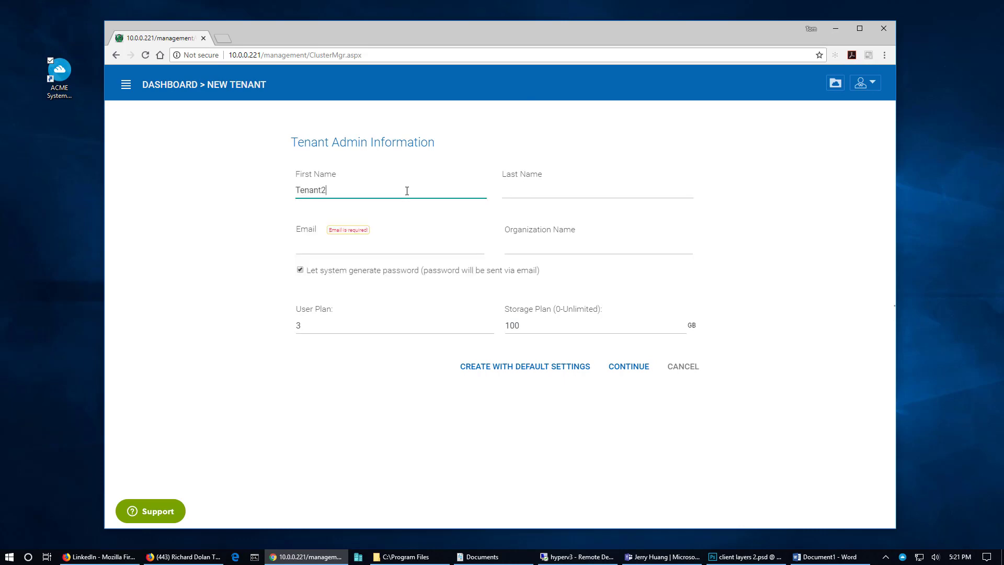
{"action": "key", "text": "Tab"}
{"action": "key", "text": "shift+Tab"}
{"action": "key", "text": "End"}
{"action": "key", "text": "BackSpace"}
{"action": "key", "text": "Tab"}
{"action": "type", "text": "2"}
{"action": "key", "text": "Tab"}
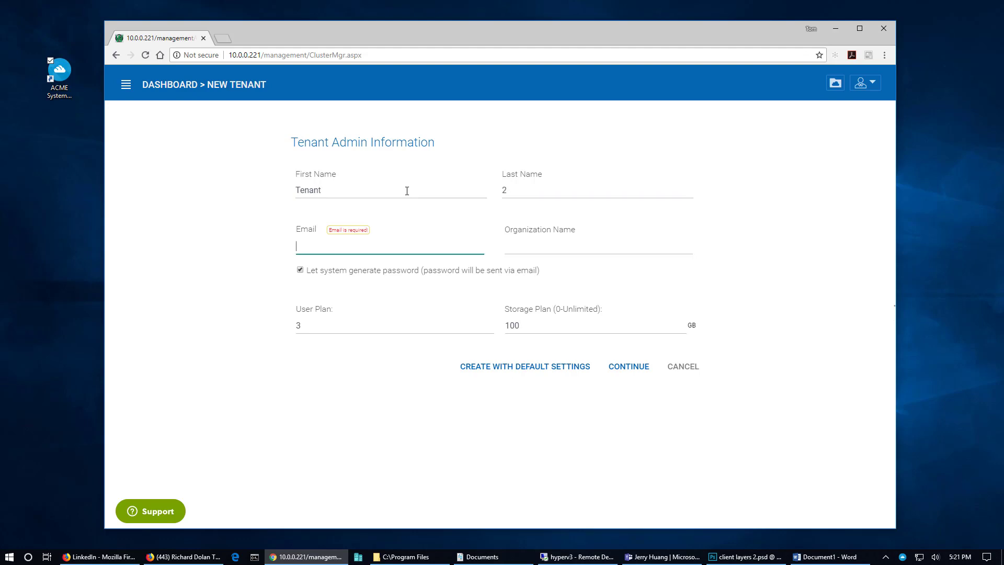
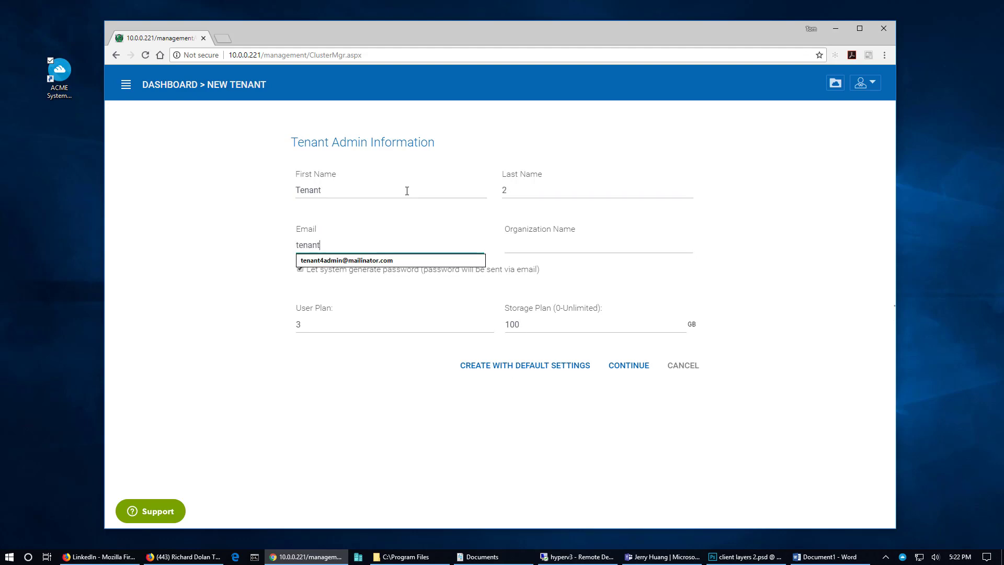
{"action": "key", "text": "Tab"}
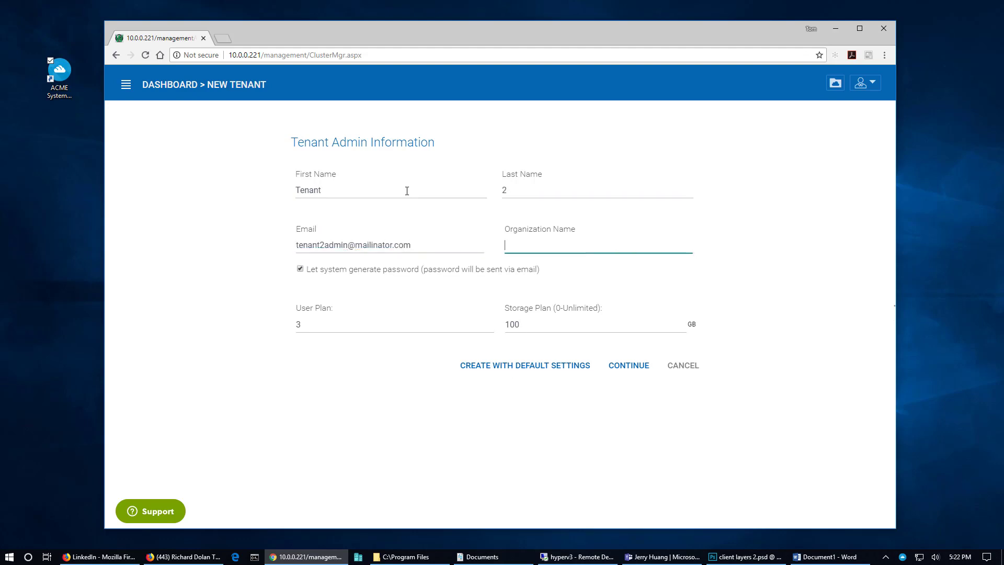
{"action": "type", "text": "Tenant 2"}
Set the storage plan to 0 for unlimited storage and continue to advanced settings
{"action": "key", "text": "Tab"}
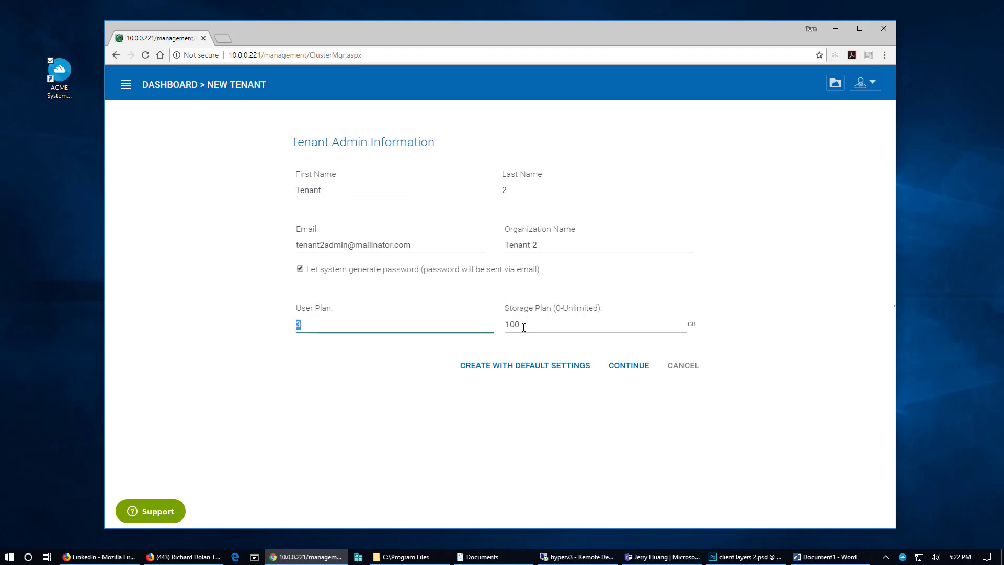
{"action": "key", "text": "Tab"}
{"action": "type", "text": "0"}
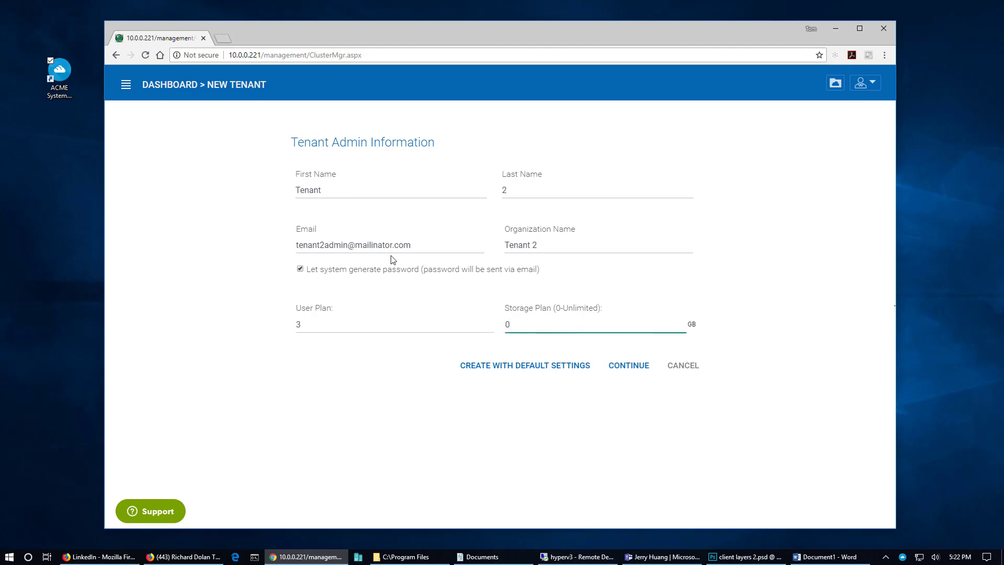
{"action": "left_click", "coordinate": [630, 368]}
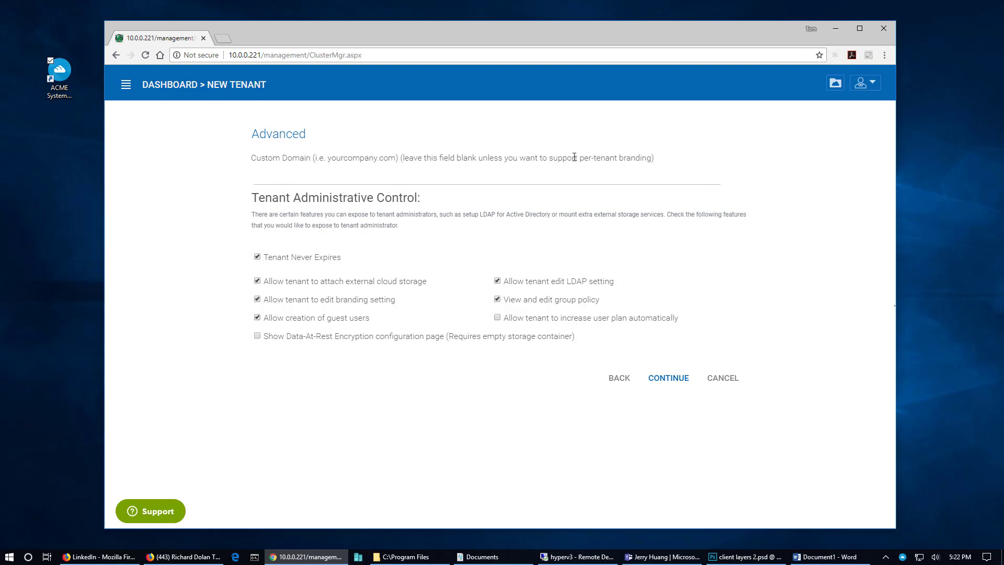
{"action": "left_click_drag", "start_coordinate": [579, 159], "coordinate": [652, 159]}
{"action": "left_click", "coordinate": [492, 157]}
Review the storage options, keep 'Automatically assign a sub-folder', and continue to the summary
{"action": "left_click", "coordinate": [670, 384]}
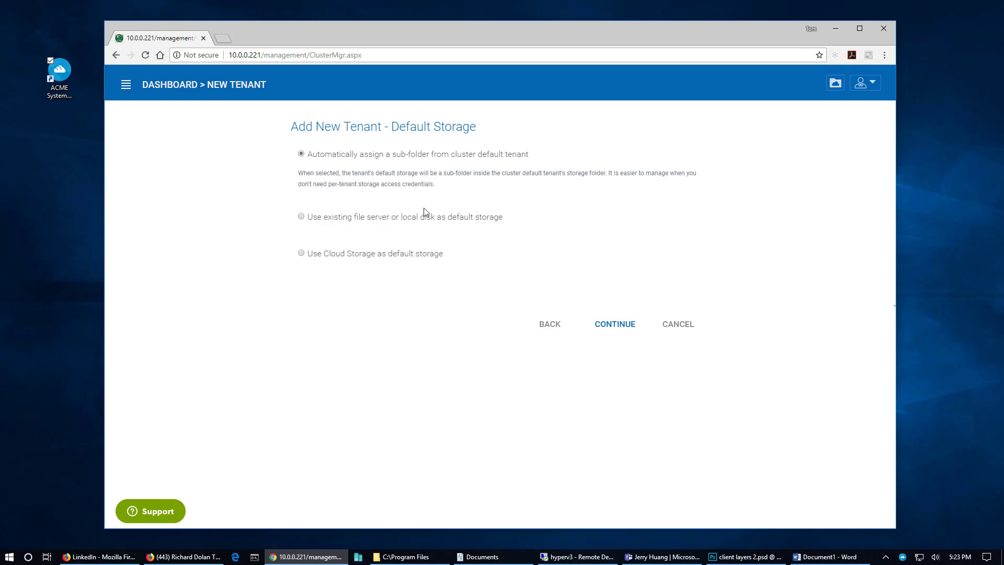
{"action": "left_click", "coordinate": [302, 217]}
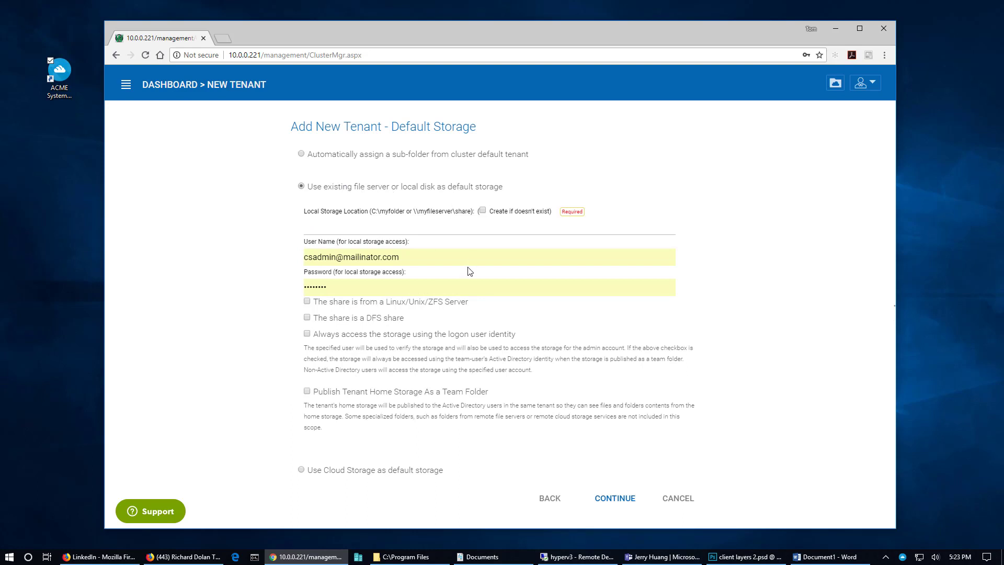
{"action": "left_click", "coordinate": [312, 468]}
{"action": "left_click", "coordinate": [403, 253]}
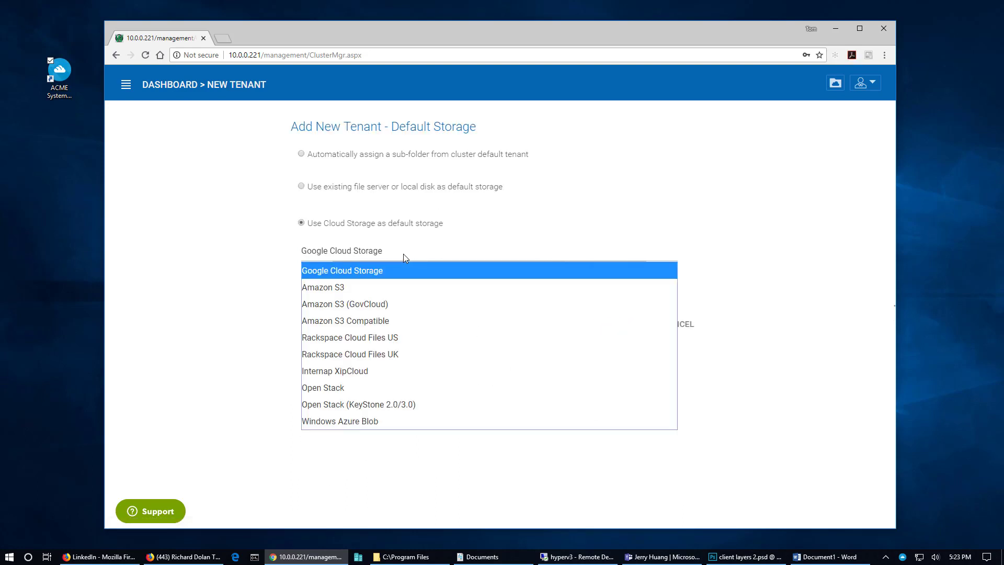
{"action": "left_click", "coordinate": [204, 263]}
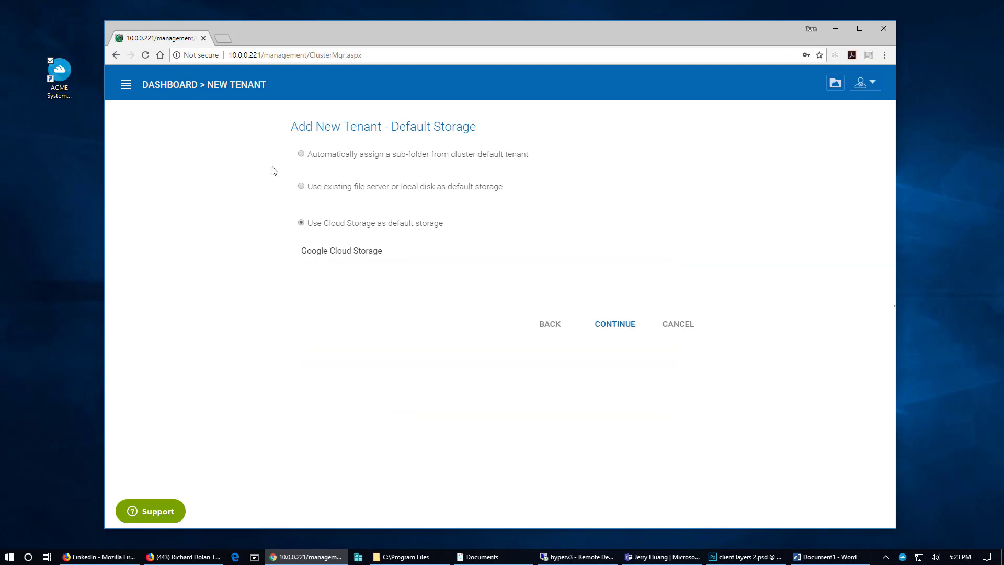
{"action": "left_click", "coordinate": [301, 154]}
{"action": "left_click", "coordinate": [615, 337]}
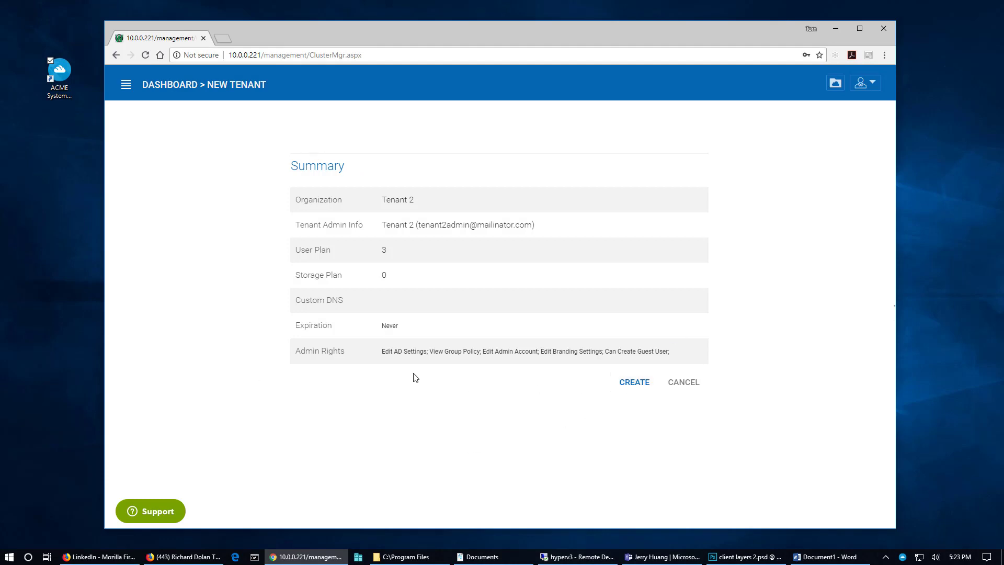
Create Tenant 2, then start adding a native user from its dashboard
{"action": "left_click", "coordinate": [625, 388]}
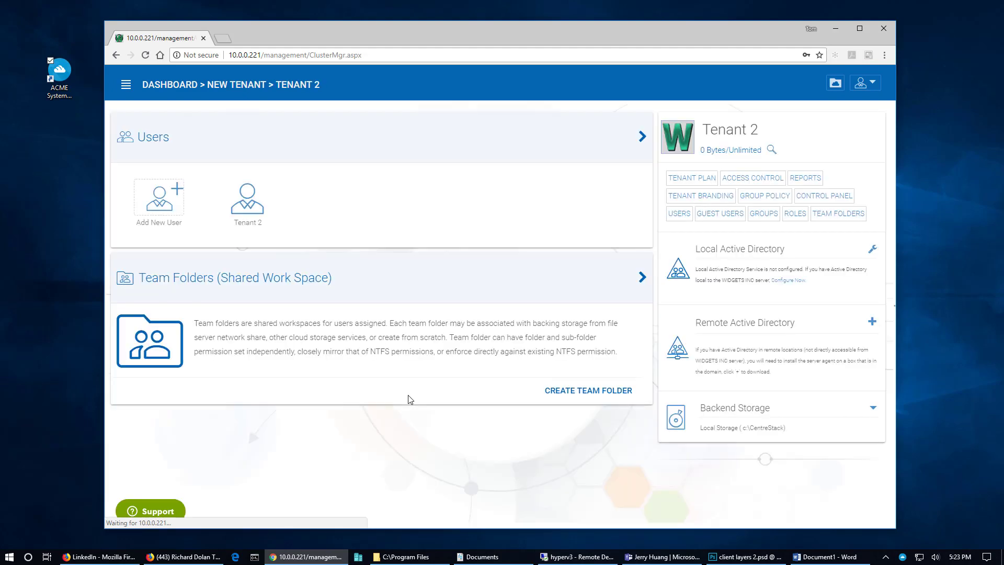
{"action": "left_click_drag", "start_coordinate": [331, 34], "coordinate": [354, 30]}
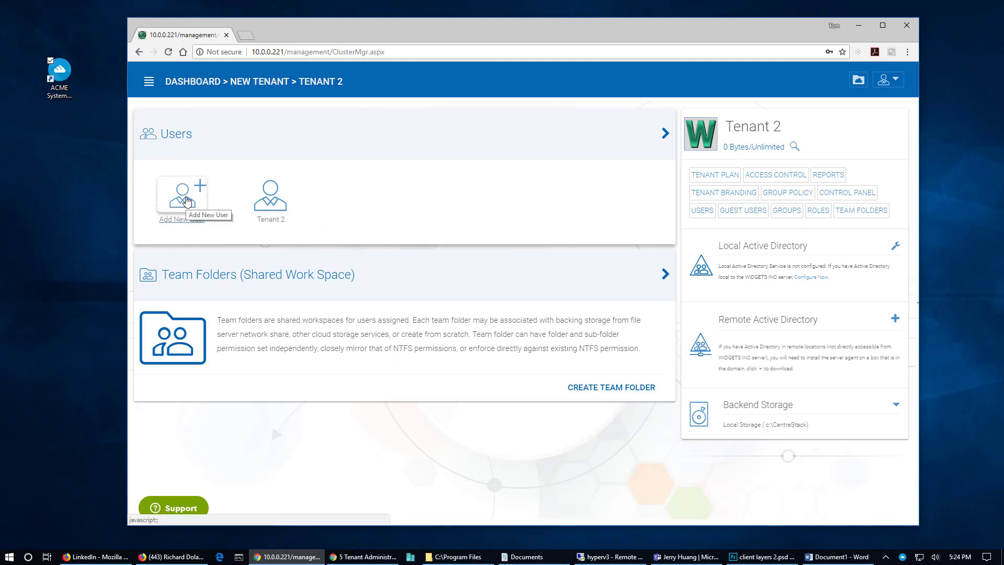
{"action": "left_click", "coordinate": [187, 201]}
{"action": "left_click", "coordinate": [188, 201]}
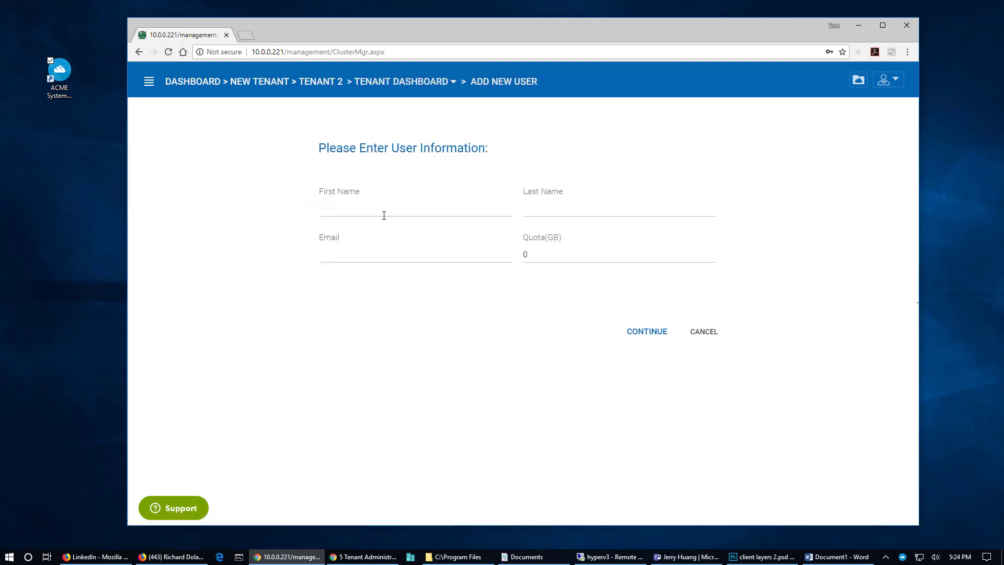
Enter the user's name 'T2 User1' and e-mail address, keep quota 0, and continue
{"action": "left_click", "coordinate": [384, 216]}
{"action": "type", "text": "T2"}
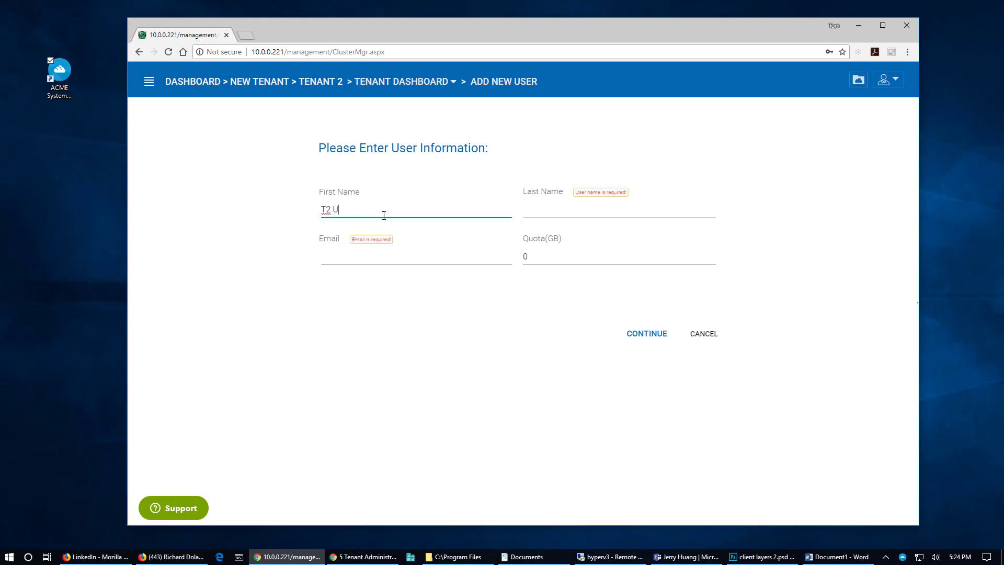
{"action": "key", "text": "Tab"}
{"action": "type", "text": "User1"}
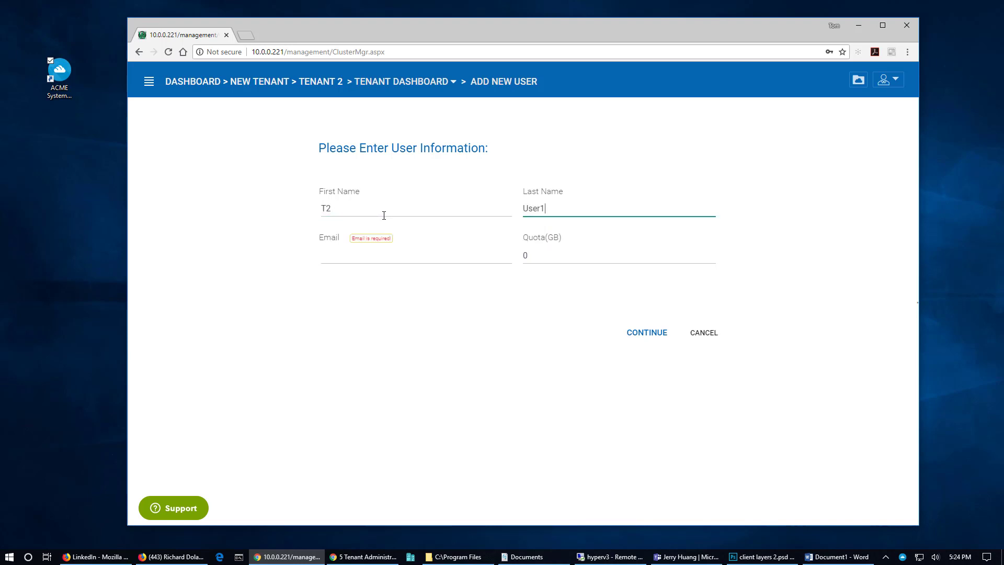
{"action": "left_click", "coordinate": [390, 255]}
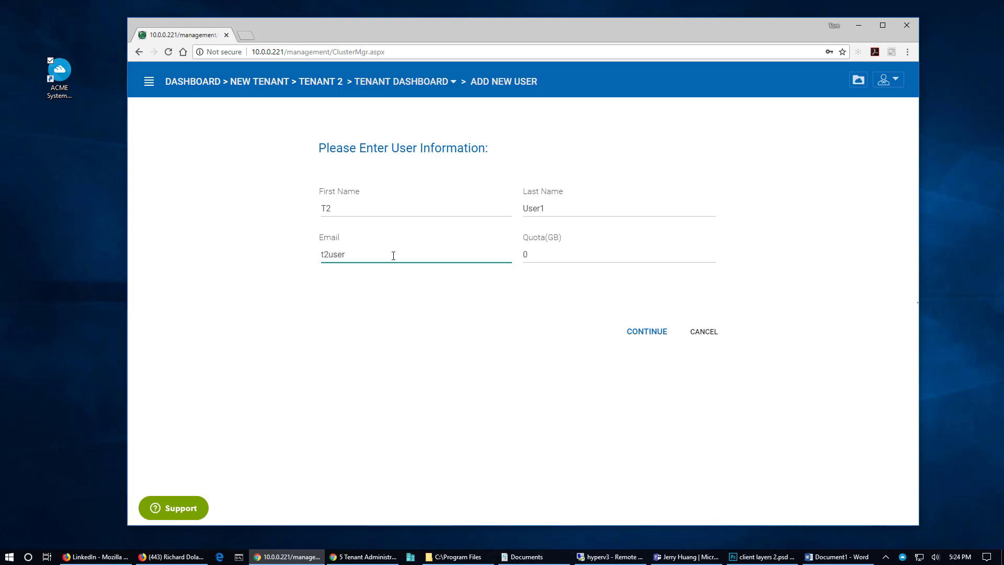
{"action": "key", "text": "Tab"}
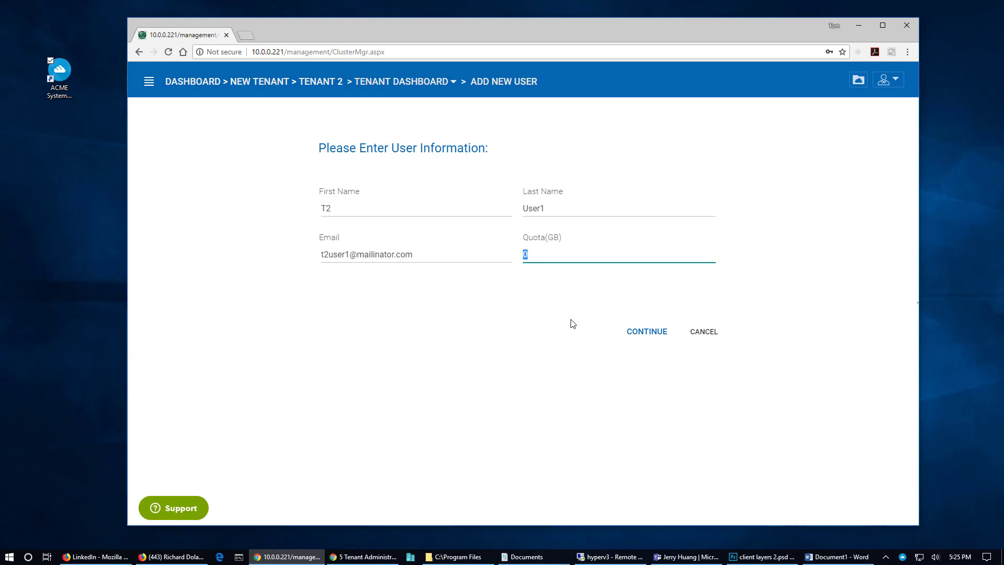
{"action": "left_click", "coordinate": [633, 333]}
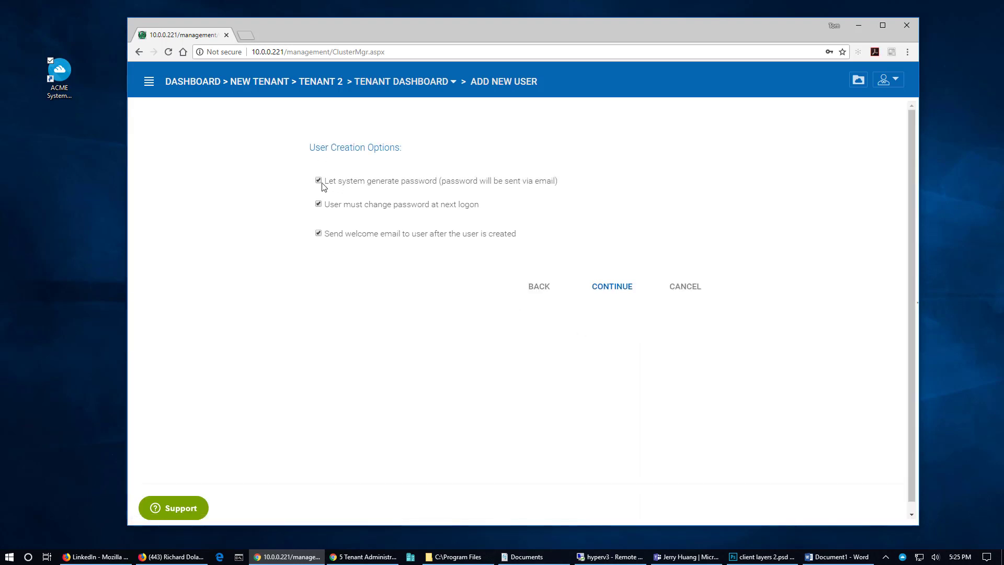
Give the user a manually entered, confirmed password, with no forced change at next logon and no welcome e-mail
{"action": "left_click", "coordinate": [322, 183]}
{"action": "left_click", "coordinate": [361, 220]}
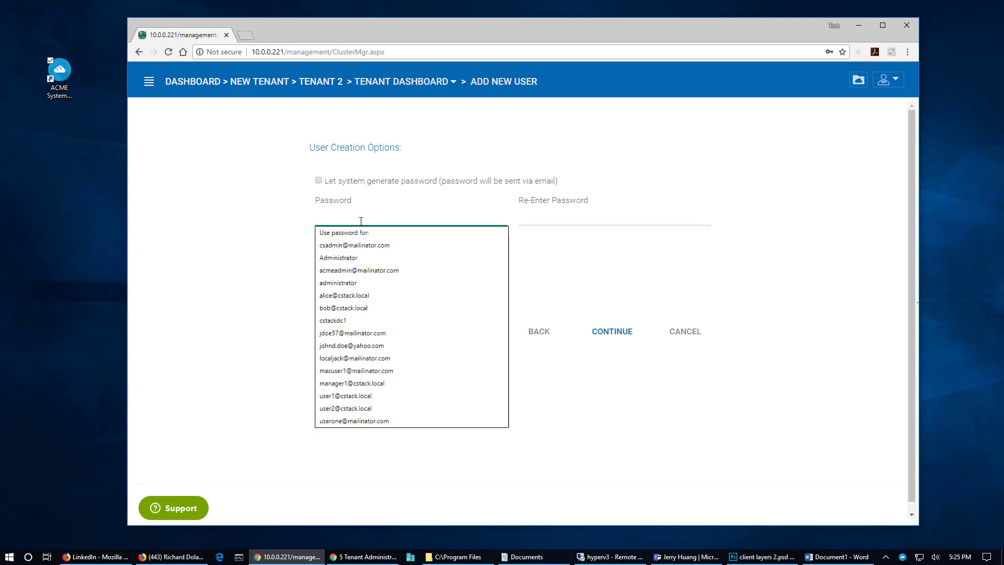
{"action": "type", "text": "•••"}
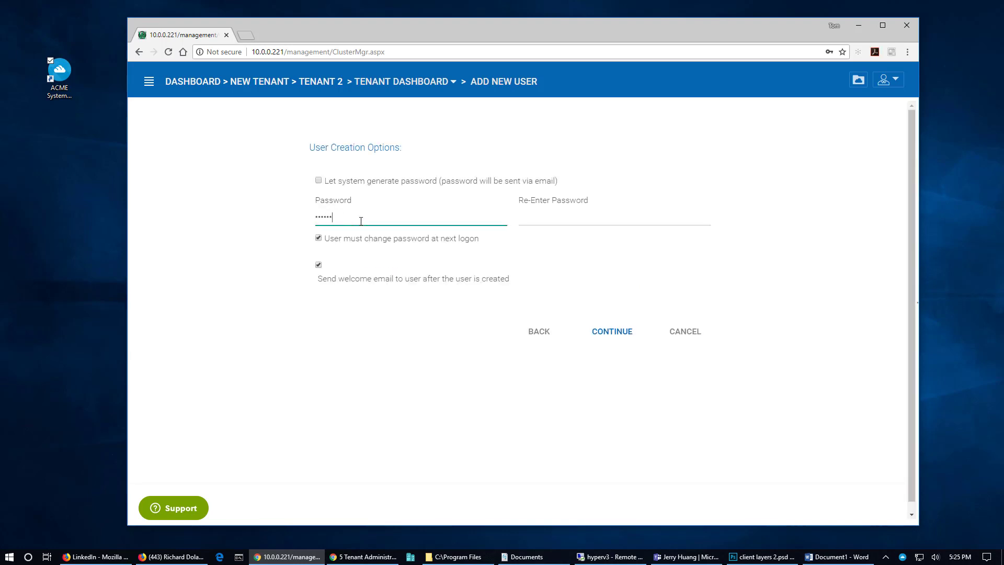
{"action": "type", "text": "•••••"}
{"action": "key", "text": "Tab"}
{"action": "type", "text": "•••"}
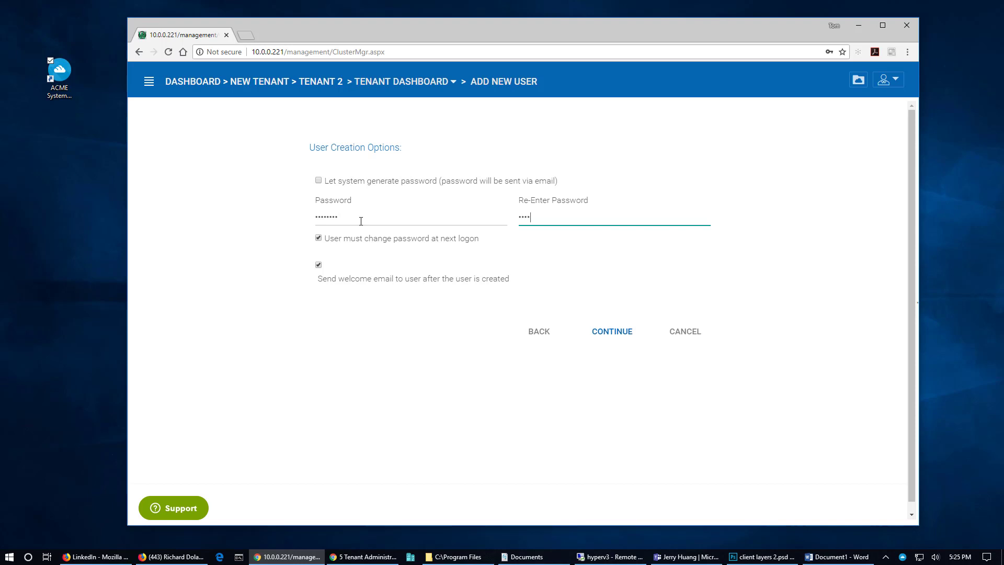
{"action": "key", "text": "Tab"}
{"action": "left_click", "coordinate": [319, 239]}
{"action": "left_click", "coordinate": [319, 265]}
Create 'Tenant 2 Team Folder', grant the user Read and Write access, and commit
{"action": "left_click", "coordinate": [611, 333]}
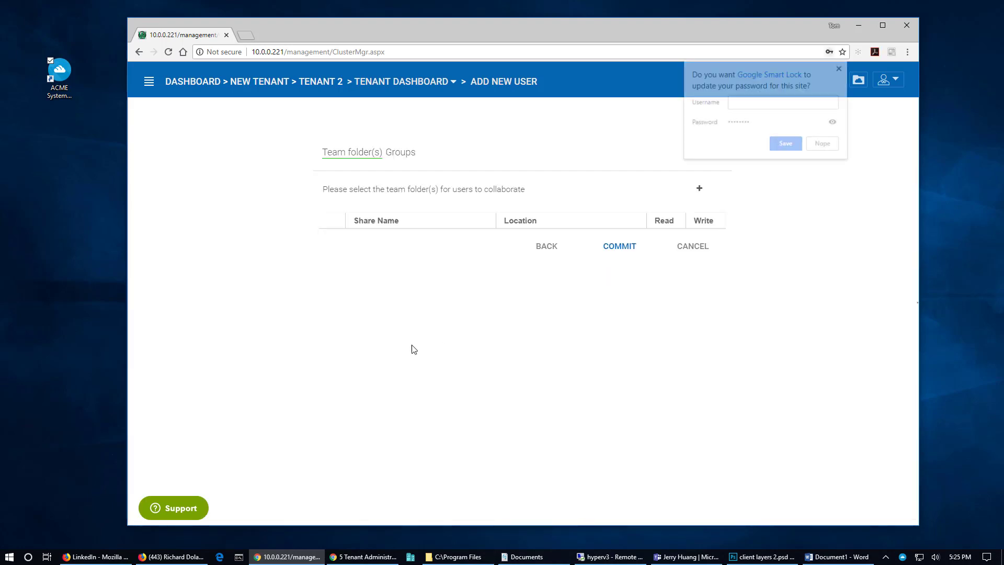
{"action": "left_click", "coordinate": [793, 151]}
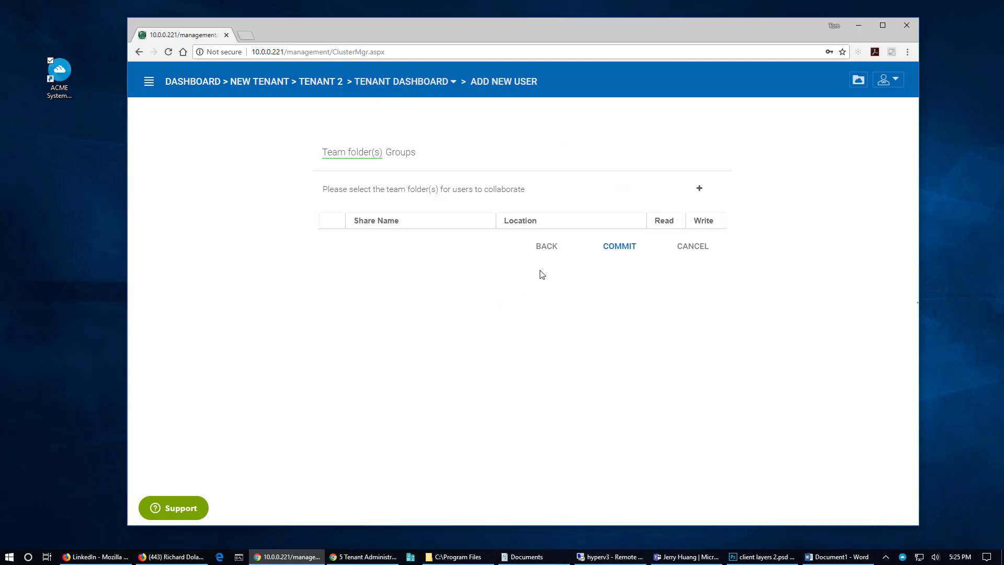
{"action": "left_click", "coordinate": [699, 188]}
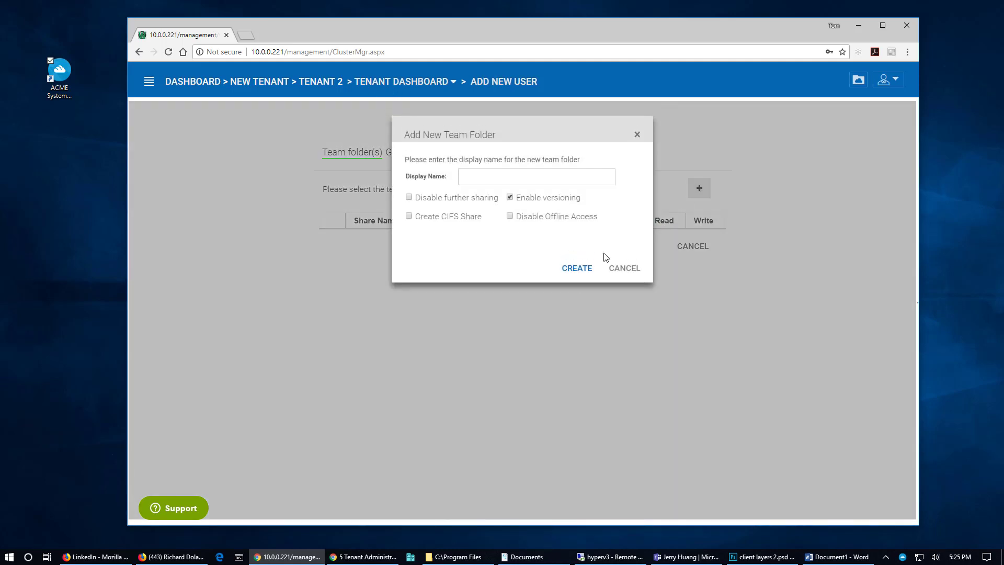
{"action": "left_click", "coordinate": [472, 177]}
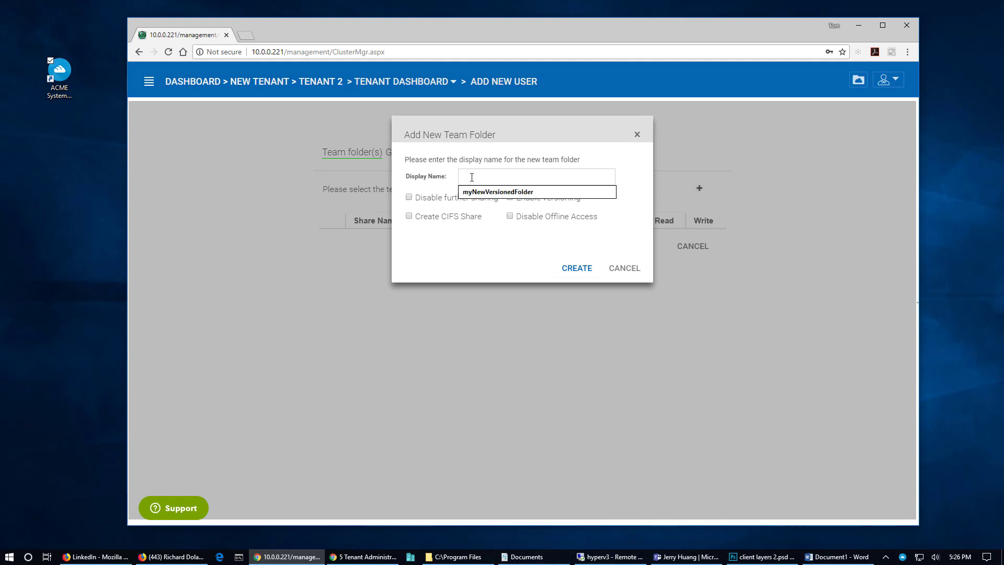
{"action": "type", "text": "Tenant 2 Team Folder"}
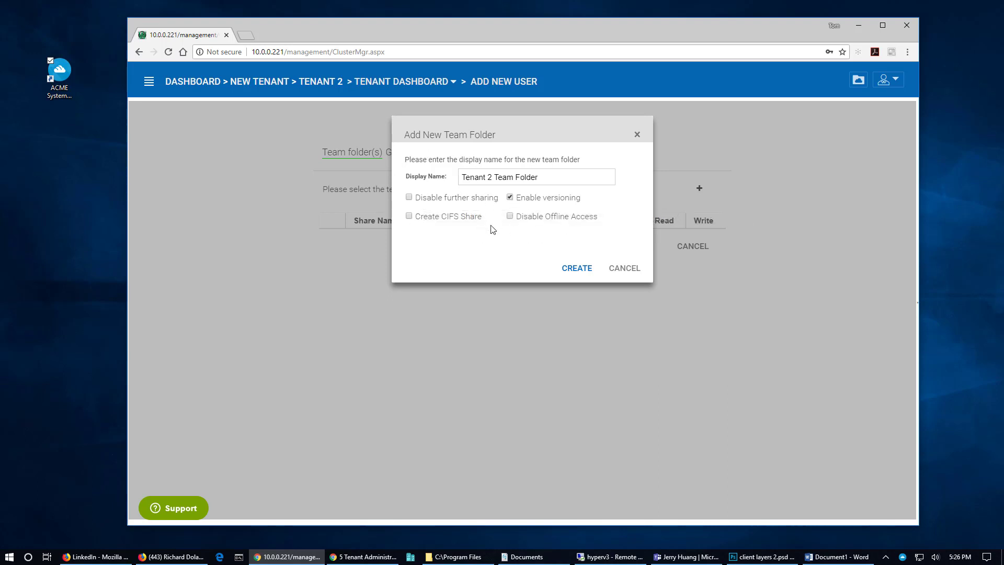
{"action": "left_click", "coordinate": [576, 268]}
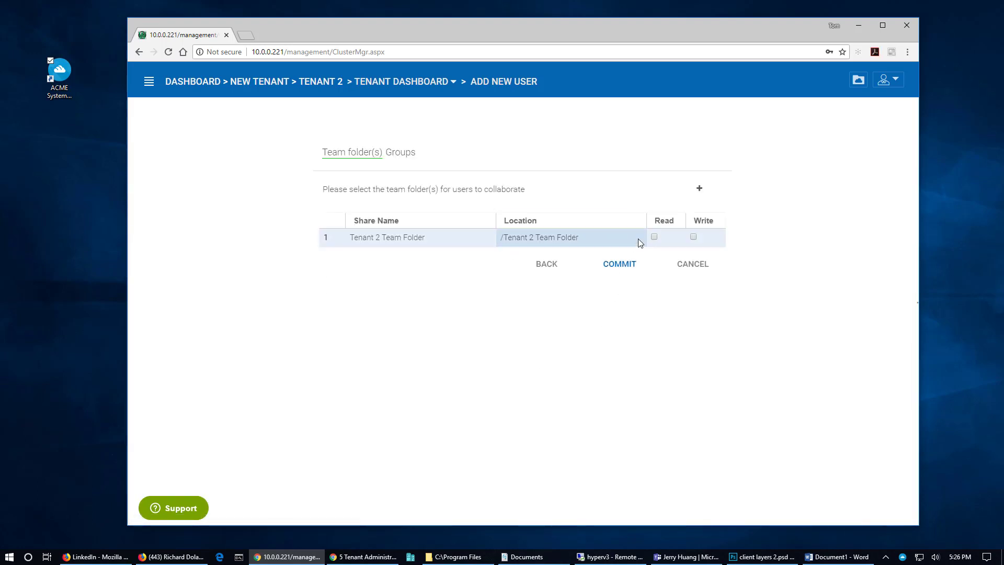
{"action": "left_click", "coordinate": [654, 237]}
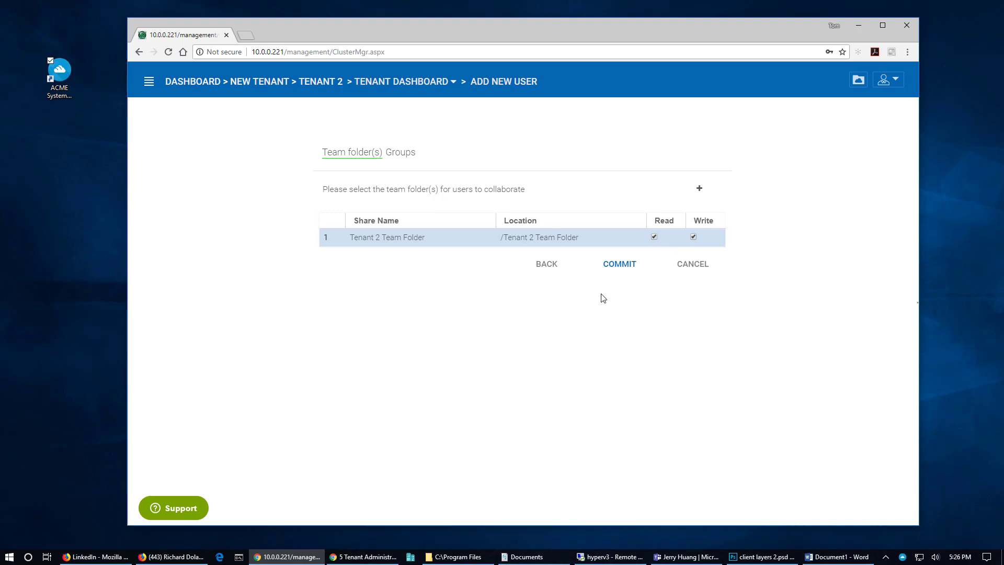
{"action": "left_click", "coordinate": [620, 267]}
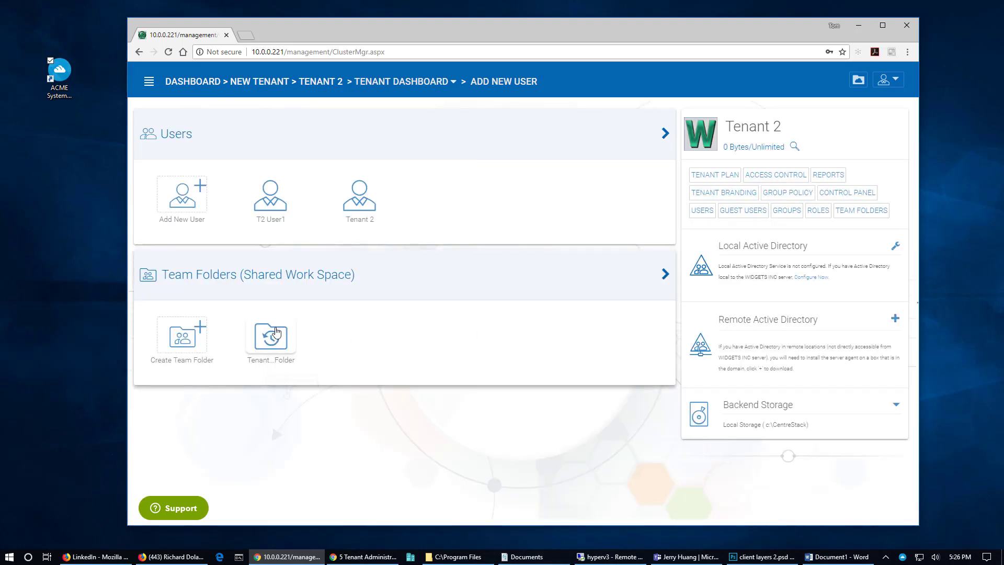
Check the user's Read+Write access in the team folder list, then open Tenant 2's users list
{"action": "left_click", "coordinate": [241, 278]}
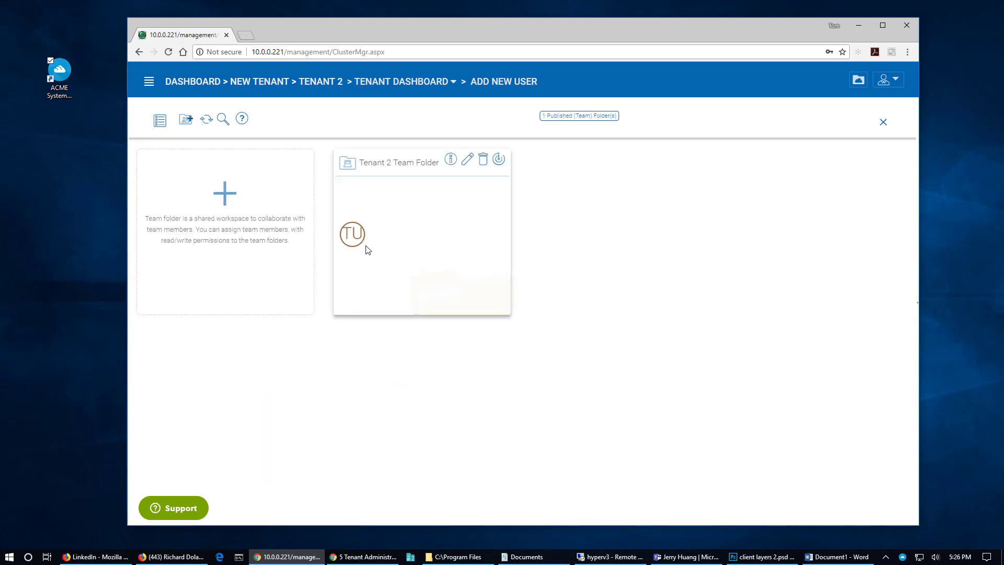
{"action": "mouse_move", "coordinate": [354, 242]}
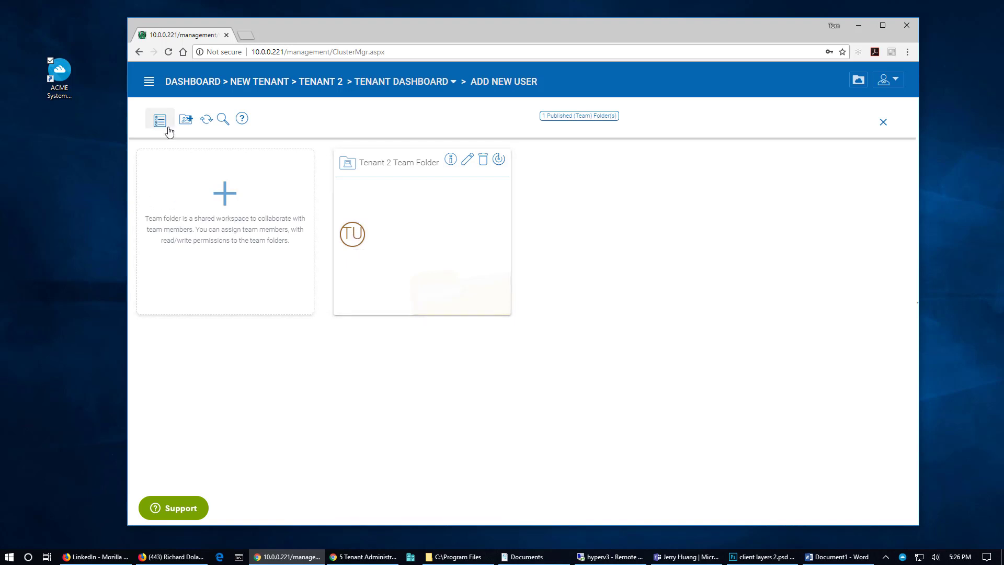
{"action": "left_click", "coordinate": [329, 84]}
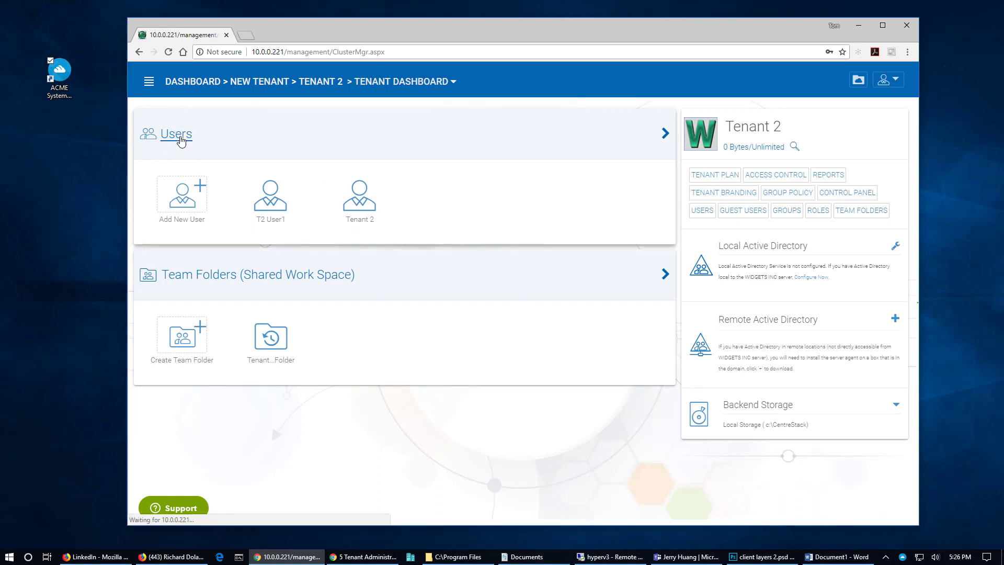
{"action": "left_click", "coordinate": [178, 136]}
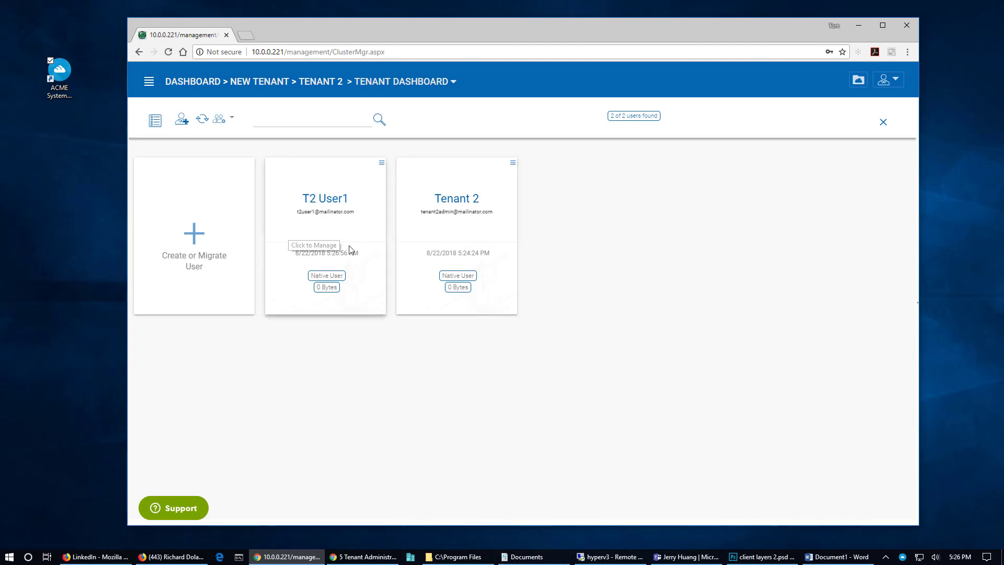
Return to the Tenant 2 dashboard via the breadcrumb, briefly opening New Tenant and going back
{"action": "left_click", "coordinate": [321, 84]}
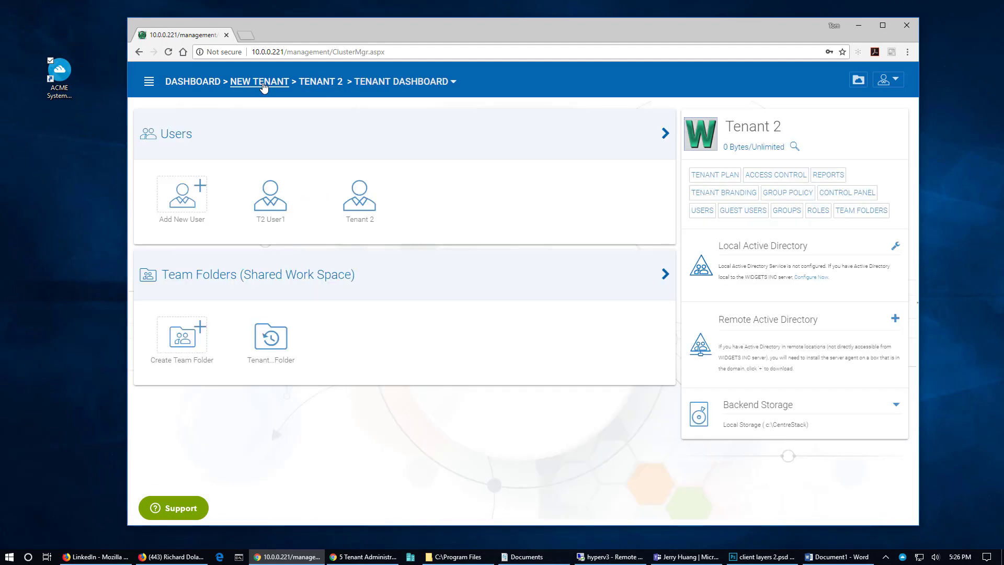
{"action": "left_click", "coordinate": [261, 84]}
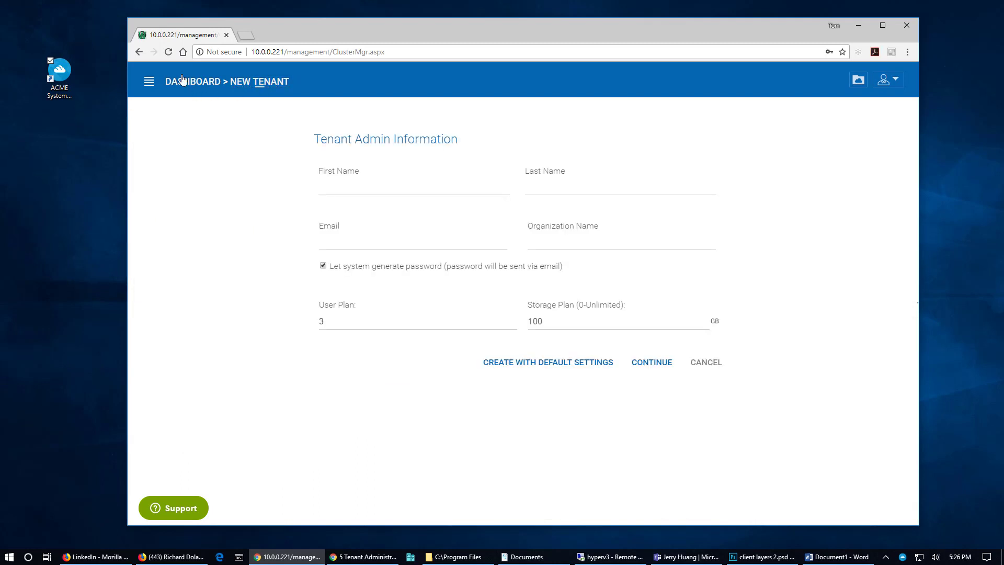
{"action": "left_click", "coordinate": [139, 52]}
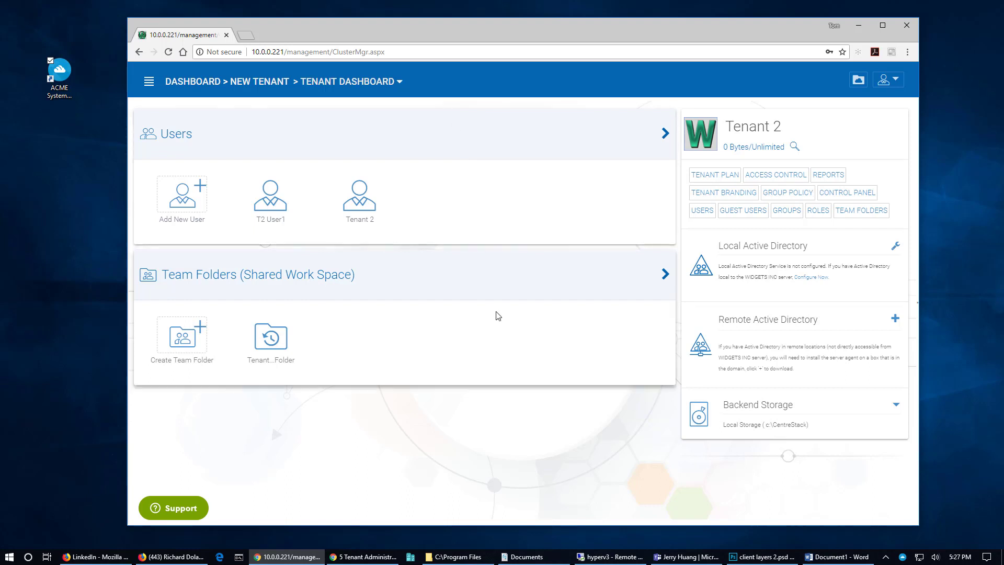
Enable Active Directory integration with server cstackdc1, user administrator and the account password, and apply
{"action": "left_click", "coordinate": [896, 249]}
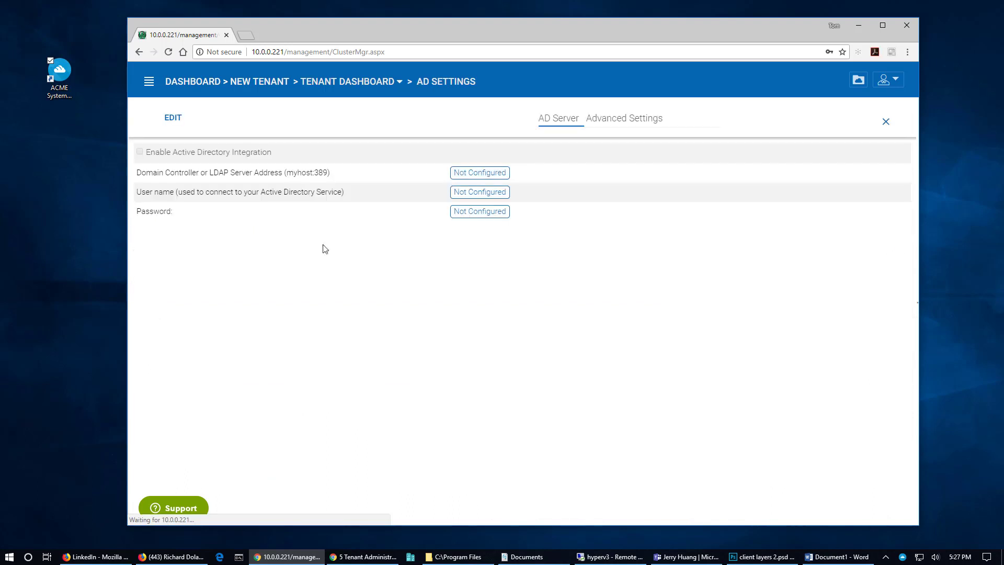
{"action": "left_click", "coordinate": [164, 125]}
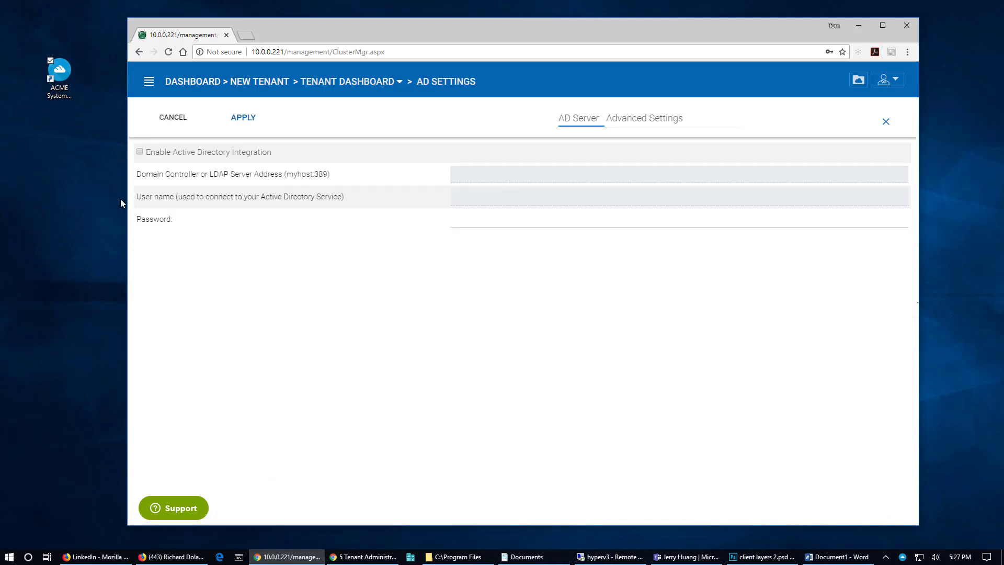
{"action": "left_click", "coordinate": [140, 152]}
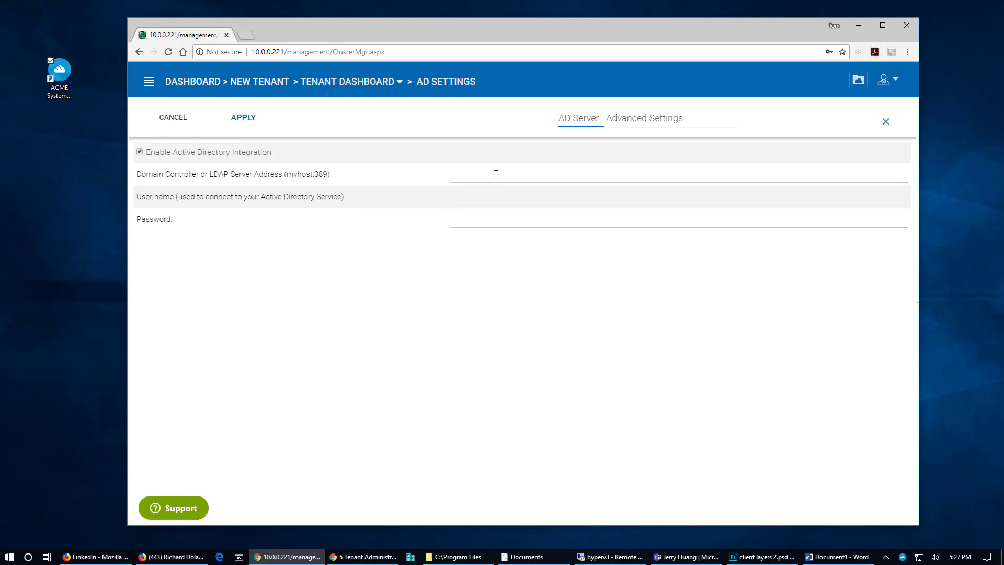
{"action": "left_click", "coordinate": [496, 174]}
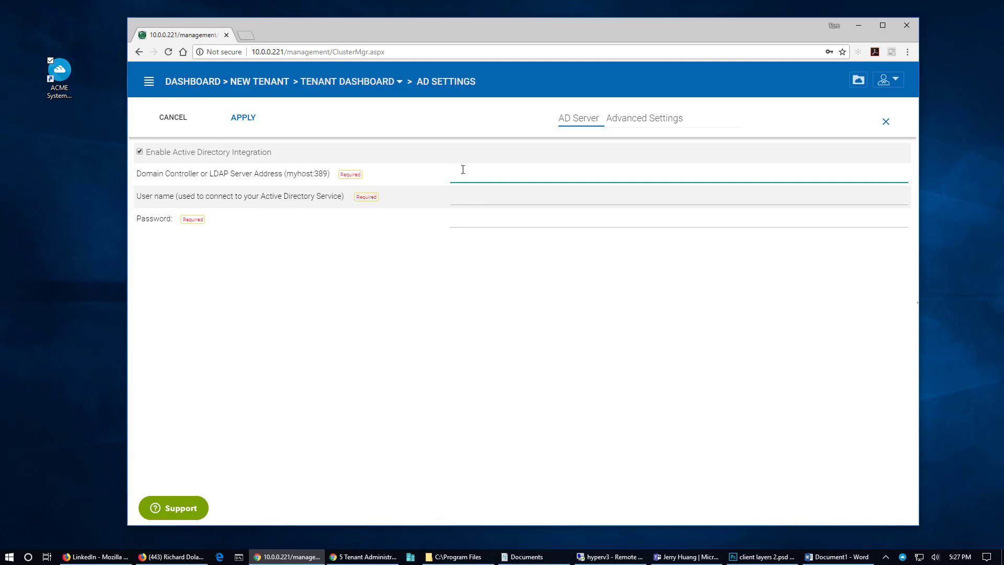
{"action": "type", "text": "cstackdc1"}
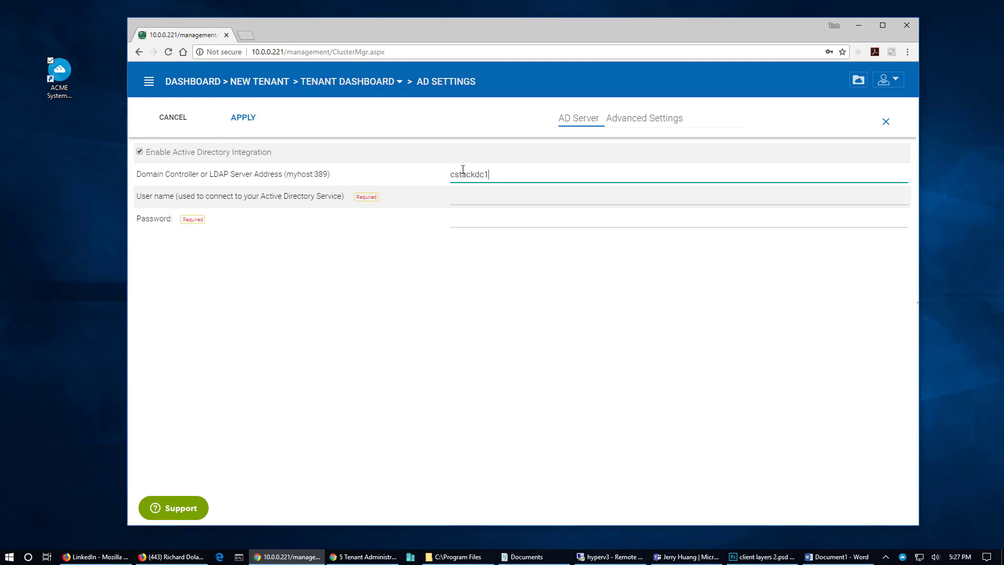
{"action": "key", "text": "Tab"}
{"action": "type", "text": "administrator"}
{"action": "key", "text": "Tab"}
{"action": "type", "text": "P"}
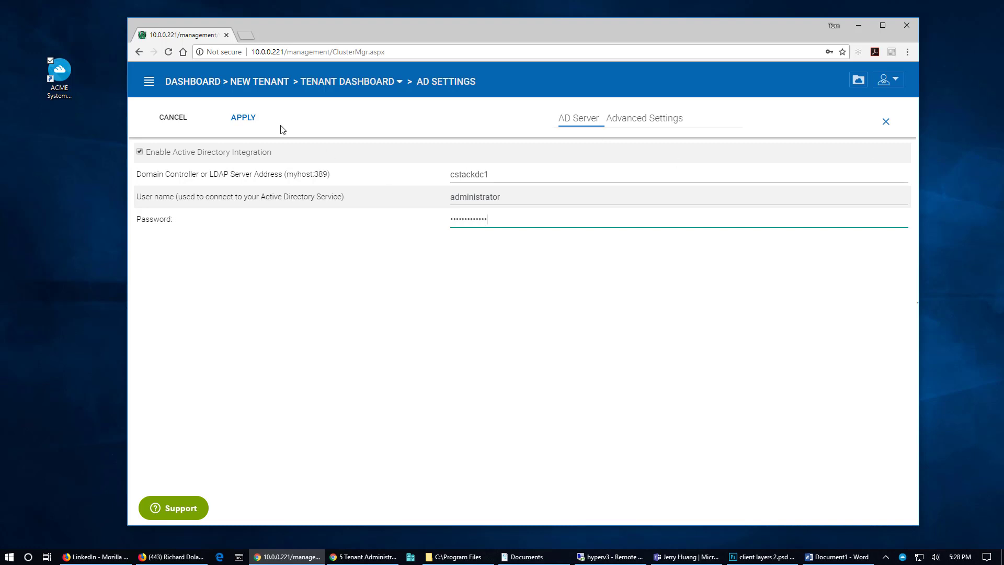
{"action": "left_click", "coordinate": [244, 118]}
Review the advanced Active Directory settings, then close AD settings back to the dashboard
{"action": "left_click", "coordinate": [640, 120]}
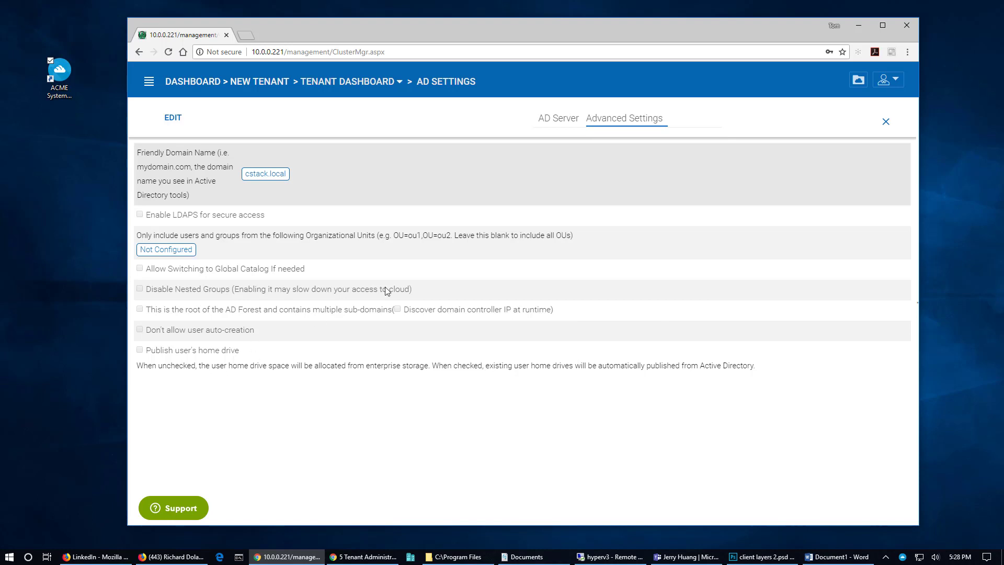
{"action": "left_click", "coordinate": [549, 125]}
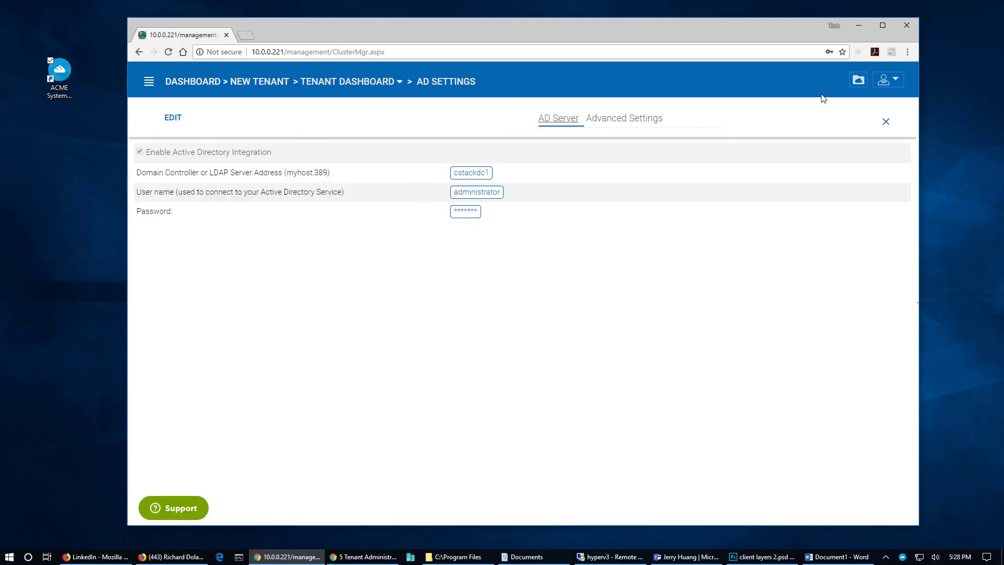
{"action": "left_click", "coordinate": [886, 122]}
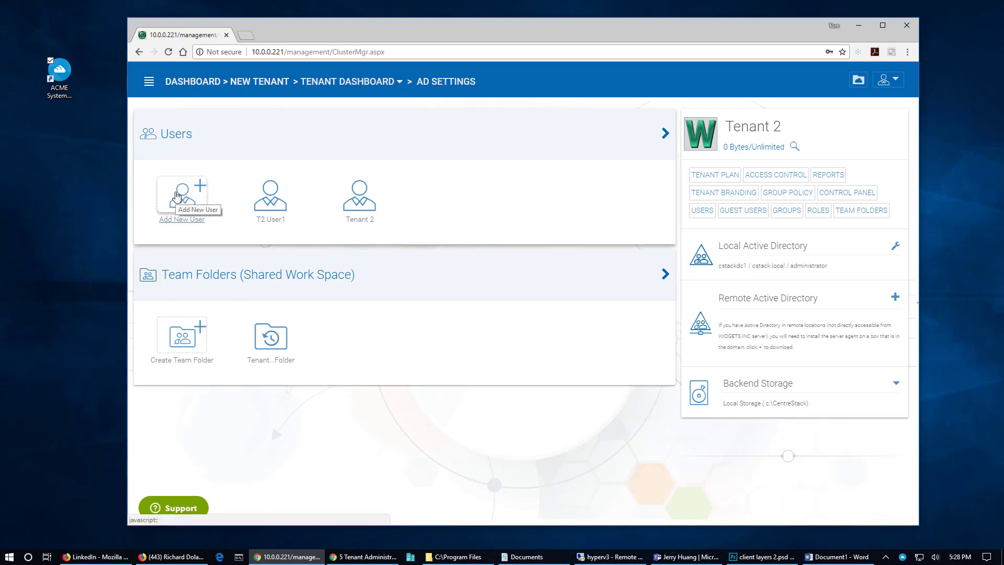
{"action": "left_click", "coordinate": [177, 196]}
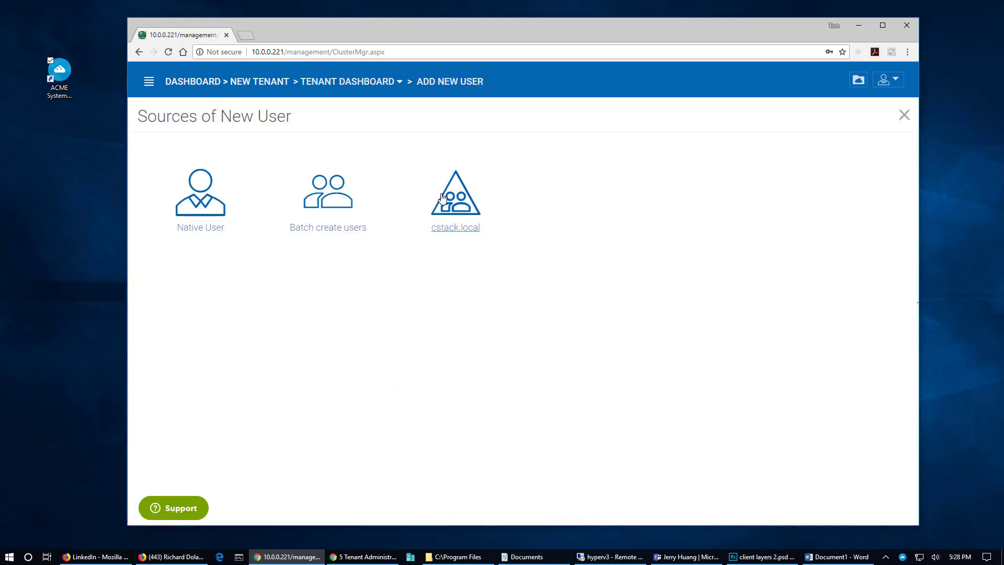
{"action": "left_click", "coordinate": [447, 192]}
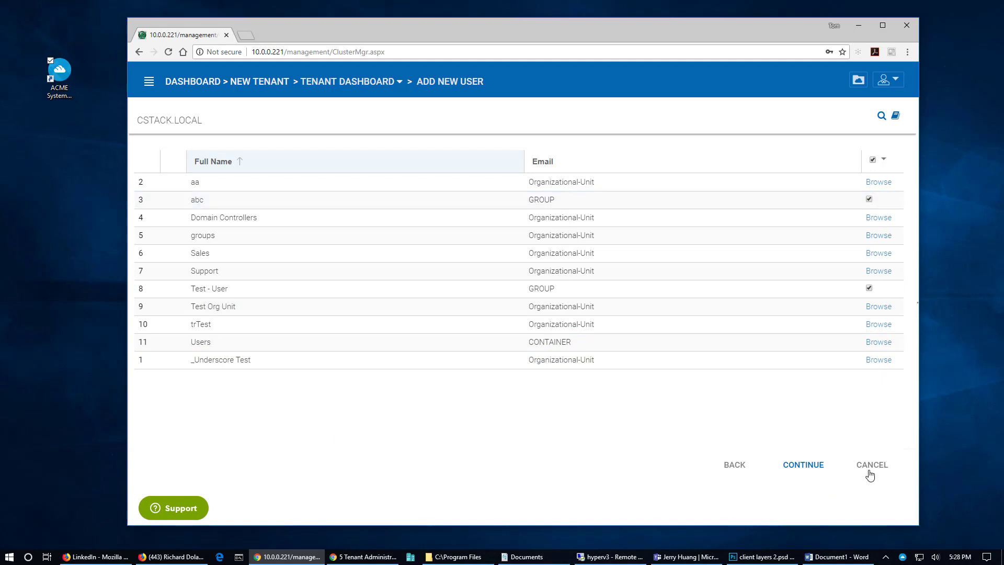
{"action": "left_click", "coordinate": [746, 473]}
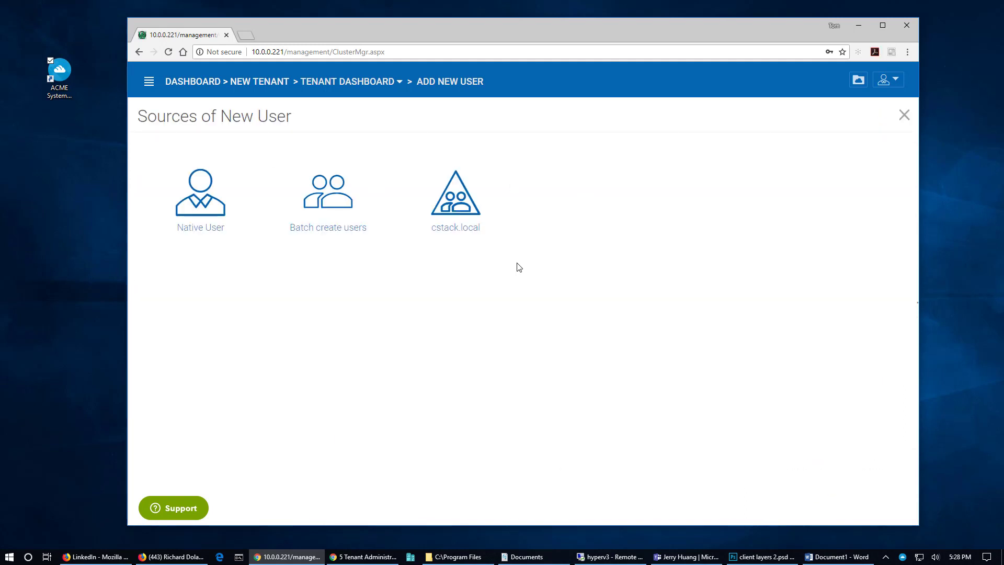
{"action": "left_click", "coordinate": [319, 82]}
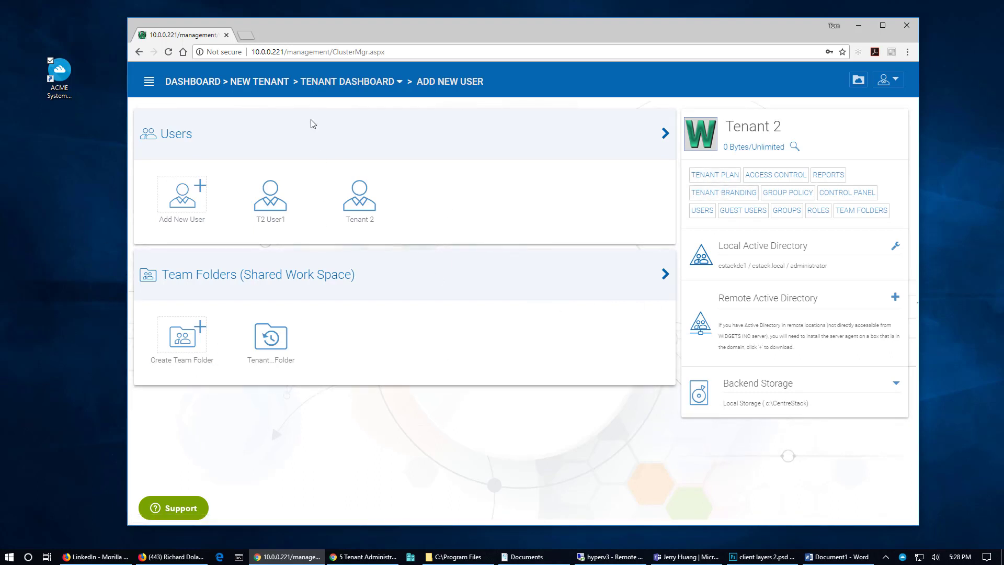
Open Tenant 2's branding in edit mode and check the product name WIDGETS INC
{"action": "left_click", "coordinate": [714, 194]}
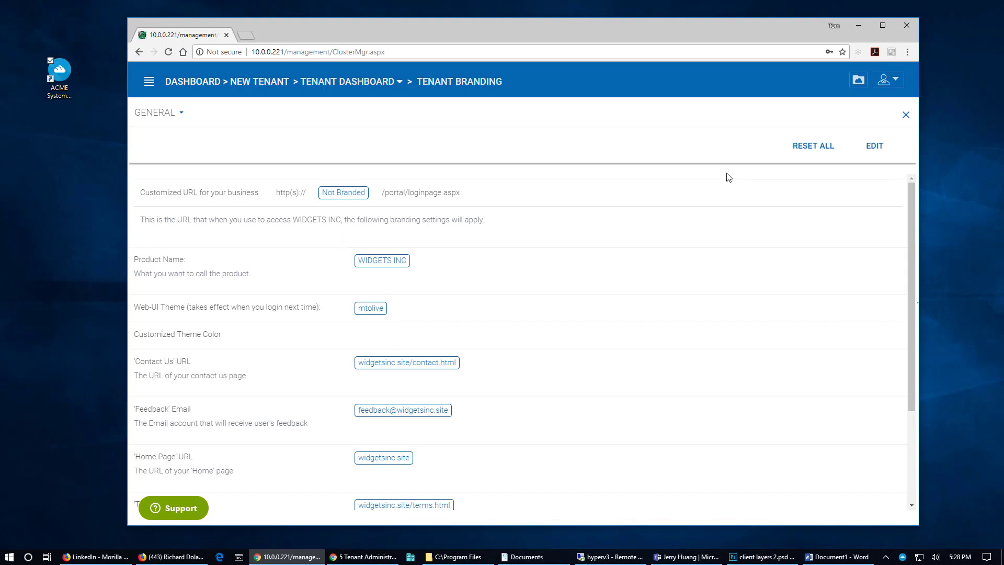
{"action": "left_click", "coordinate": [873, 149]}
{"action": "scroll", "coordinate": [458, 274], "scroll_direction": "down", "scroll_amount": 2}
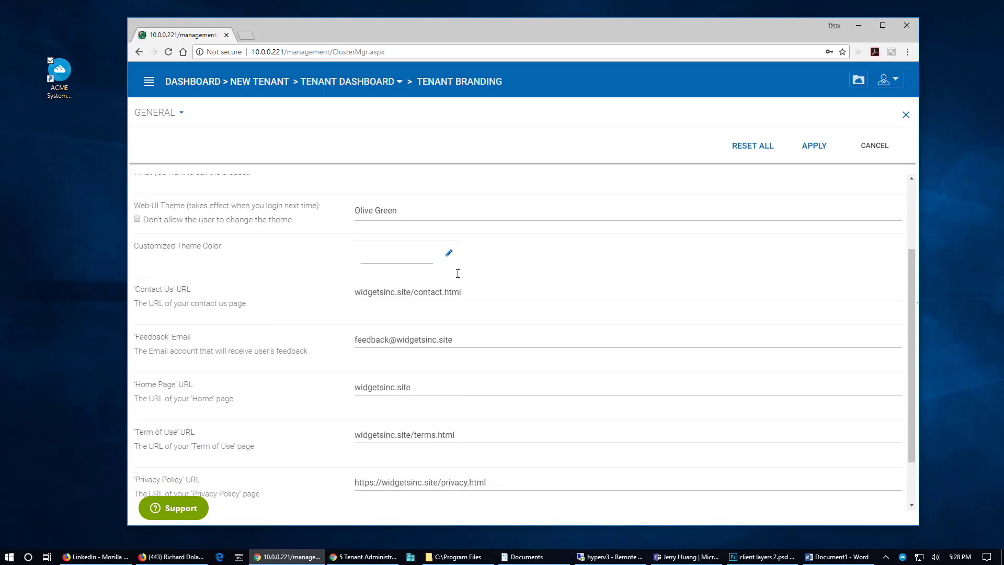
{"action": "scroll", "coordinate": [388, 222], "scroll_direction": "up", "scroll_amount": 2}
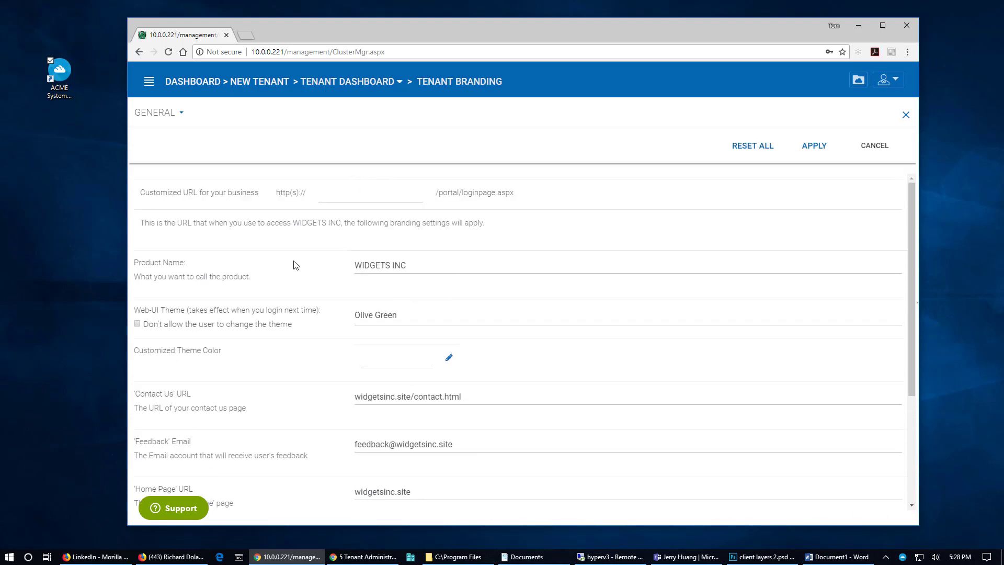
{"action": "scroll", "coordinate": [410, 238], "scroll_direction": "down", "scroll_amount": 2}
{"action": "scroll", "coordinate": [415, 236], "scroll_direction": "up", "scroll_amount": 2}
{"action": "triple_click", "coordinate": [377, 266]}
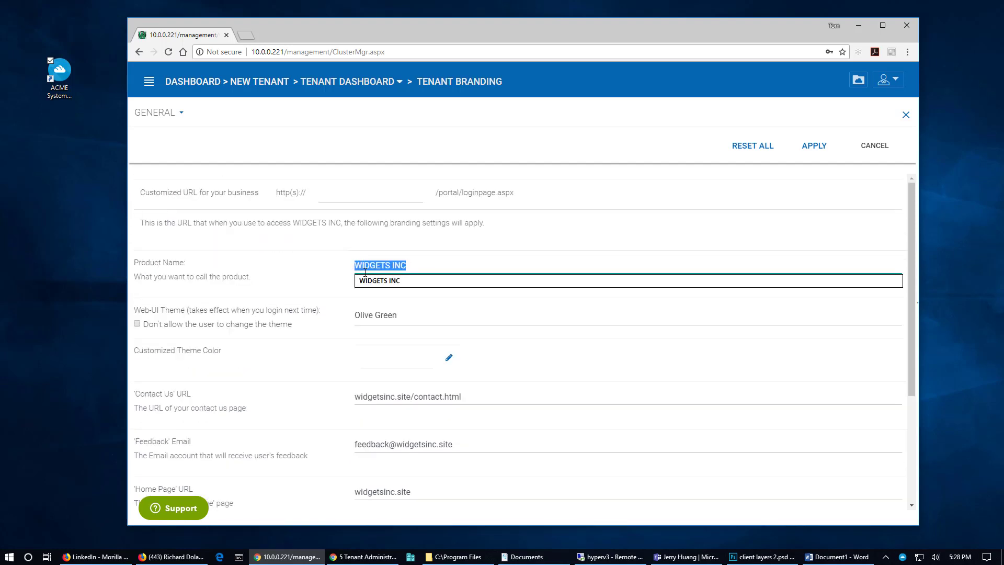
{"action": "left_click", "coordinate": [410, 266]}
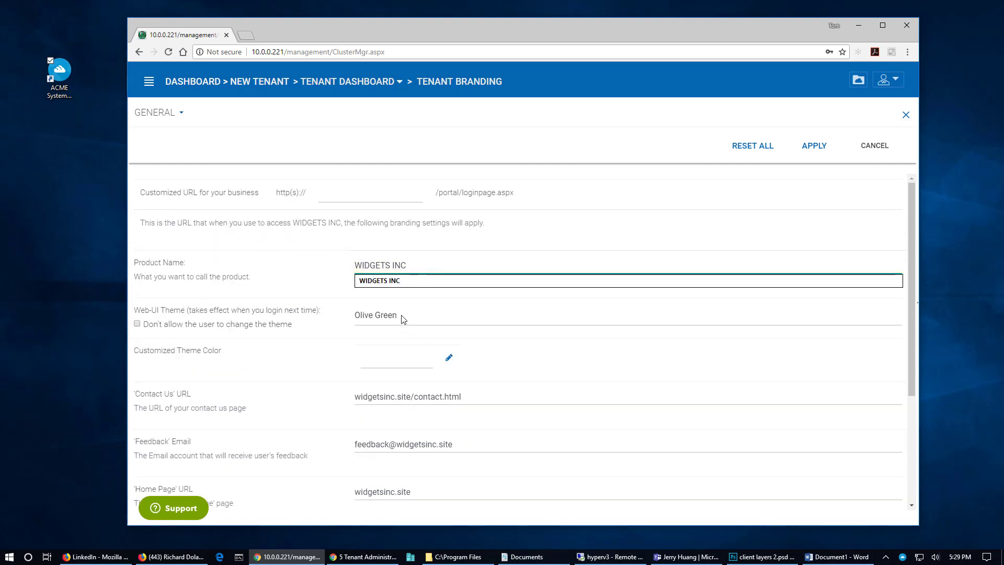
Scroll through the rest of the General branding form and apply the settings
{"action": "scroll", "coordinate": [406, 319], "scroll_direction": "down", "scroll_amount": 1}
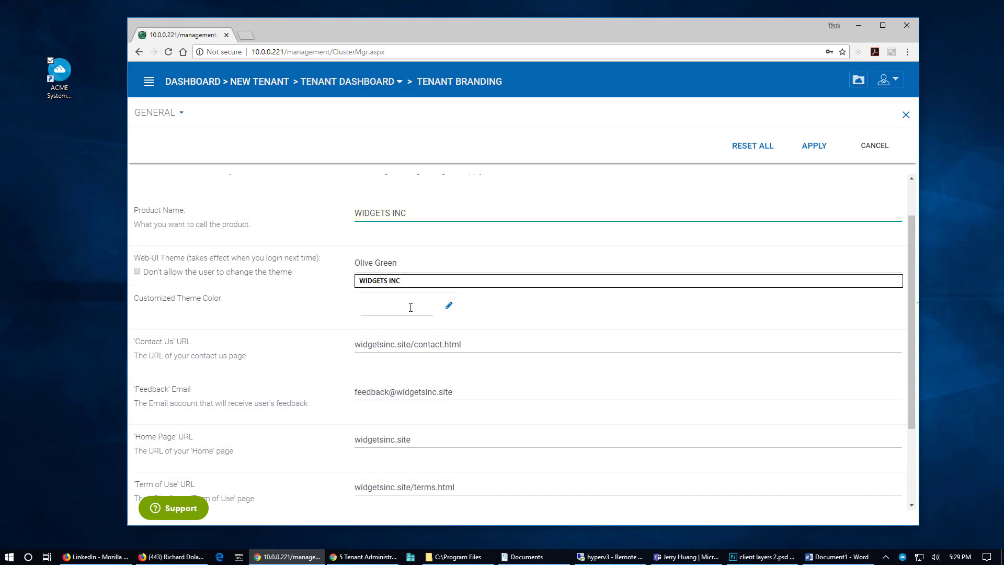
{"action": "scroll", "coordinate": [410, 308], "scroll_direction": "down", "scroll_amount": 2}
{"action": "scroll", "coordinate": [477, 343], "scroll_direction": "up", "scroll_amount": 3}
{"action": "scroll", "coordinate": [407, 357], "scroll_direction": "down", "scroll_amount": 3}
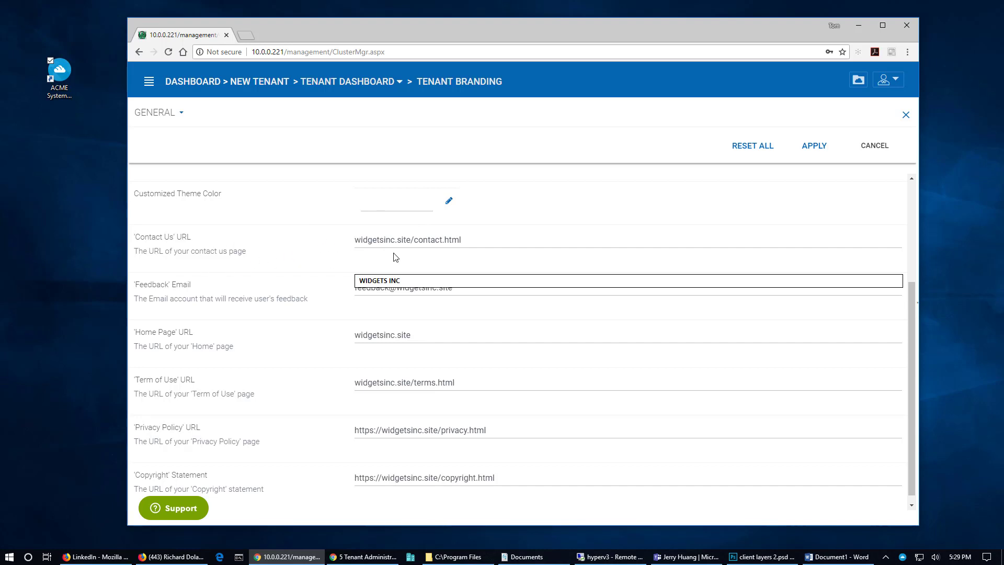
{"action": "scroll", "coordinate": [374, 418], "scroll_direction": "down", "scroll_amount": 1}
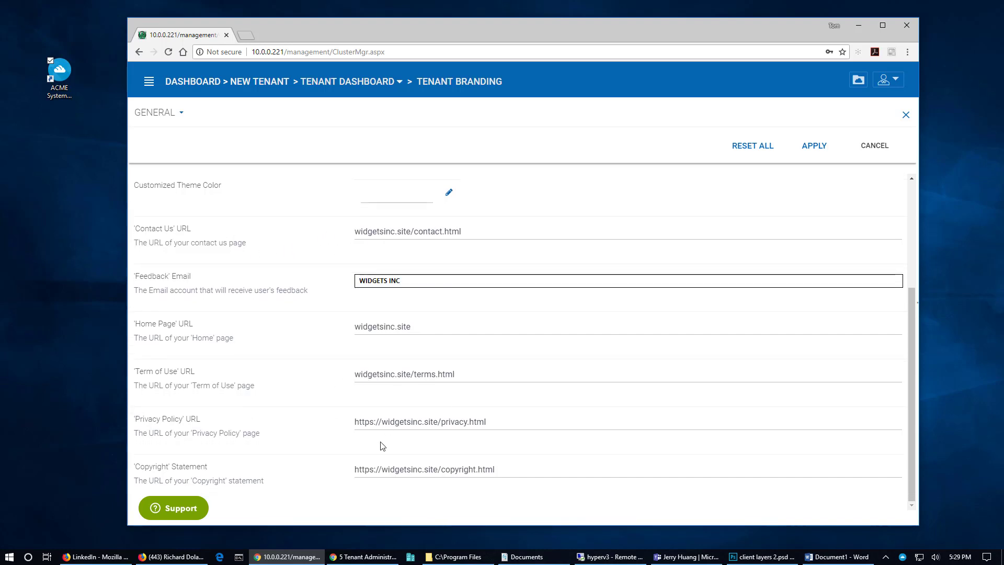
{"action": "left_click", "coordinate": [814, 147]}
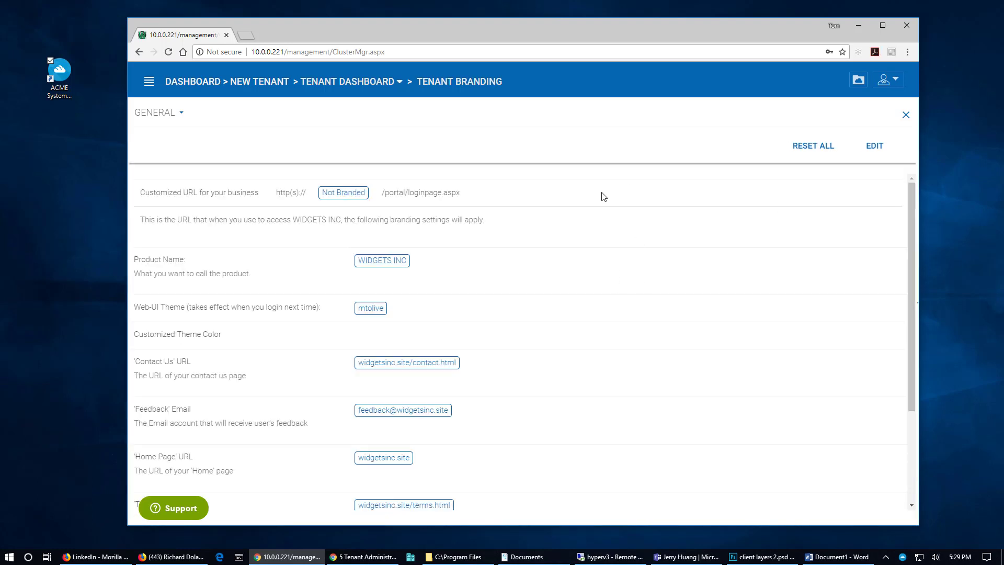
View the Web Portal branding section, then the Windows Client branding section
{"action": "left_click", "coordinate": [162, 117]}
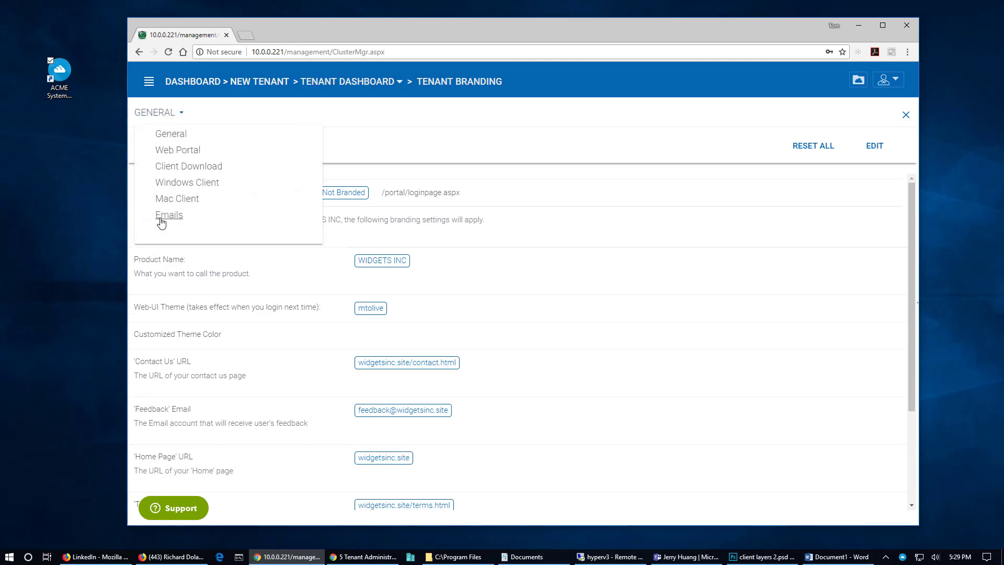
{"action": "left_click", "coordinate": [176, 151]}
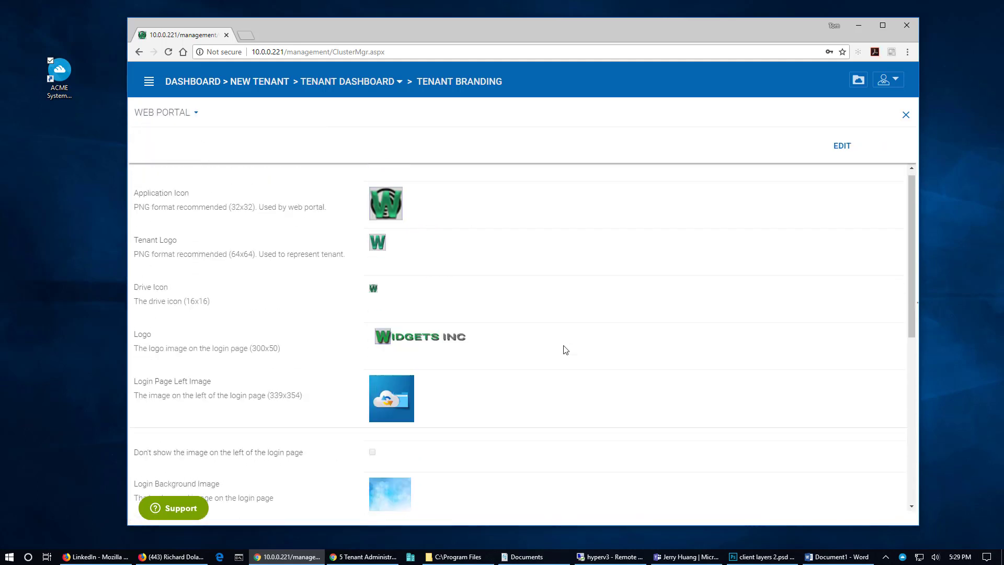
{"action": "scroll", "coordinate": [566, 350], "scroll_direction": "up", "scroll_amount": 1}
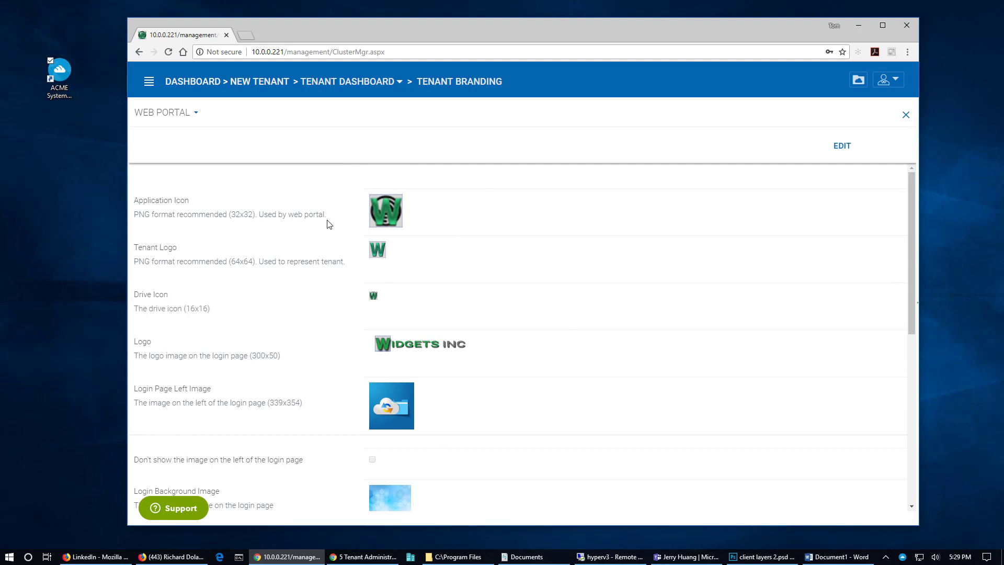
{"action": "left_click", "coordinate": [164, 112]}
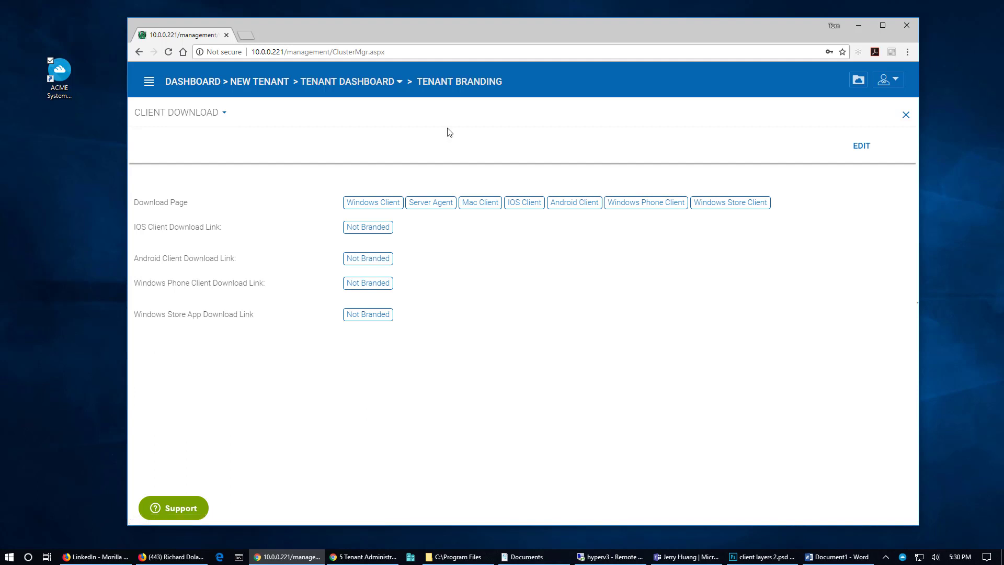
{"action": "left_click", "coordinate": [176, 112]}
{"action": "left_click", "coordinate": [179, 183]}
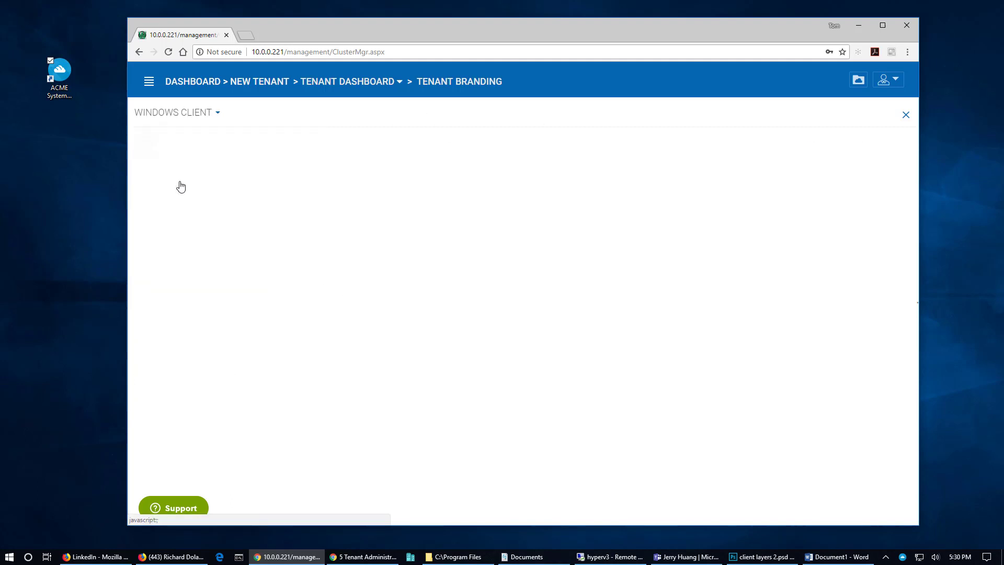
View Mac Client branding without saving edits, then expand the Emails Welcome Email for New Team User
{"action": "left_click", "coordinate": [177, 112]}
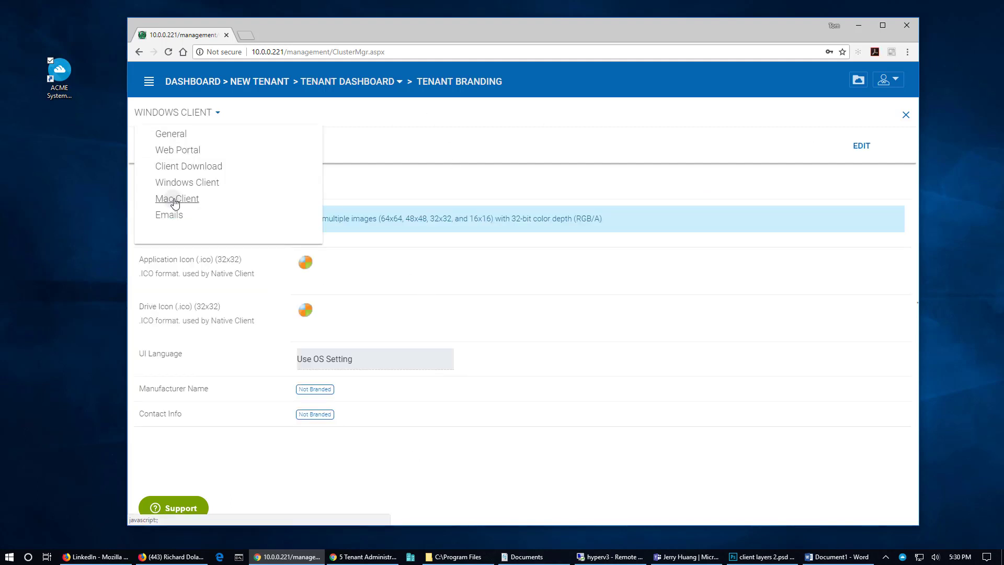
{"action": "left_click", "coordinate": [170, 197]}
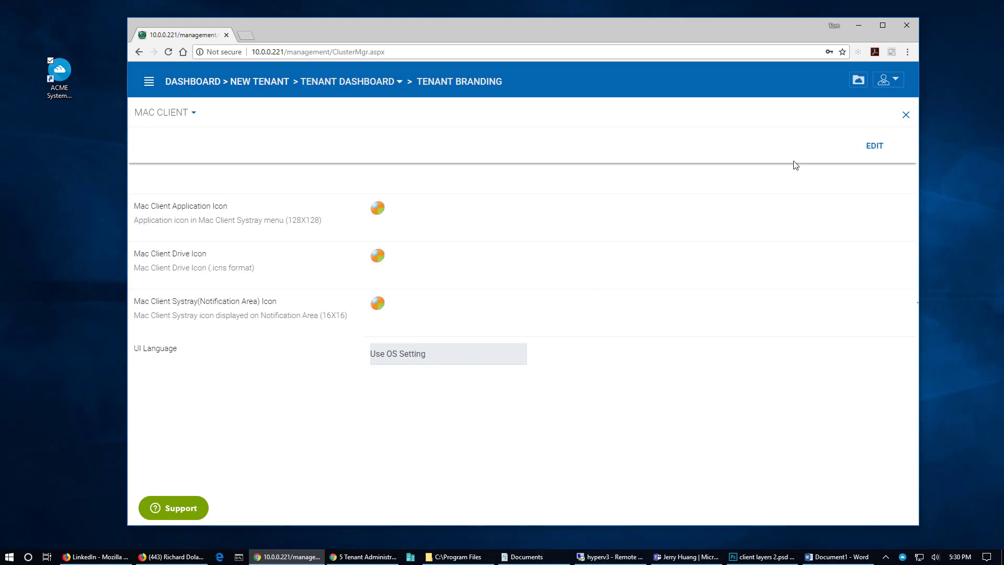
{"action": "left_click", "coordinate": [873, 146]}
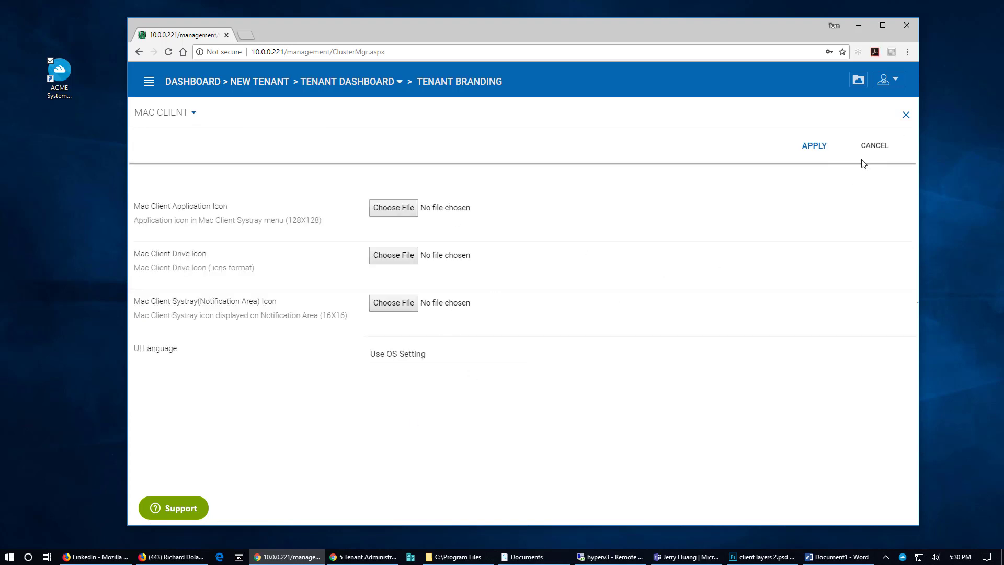
{"action": "left_click", "coordinate": [870, 147]}
{"action": "left_click", "coordinate": [183, 115]}
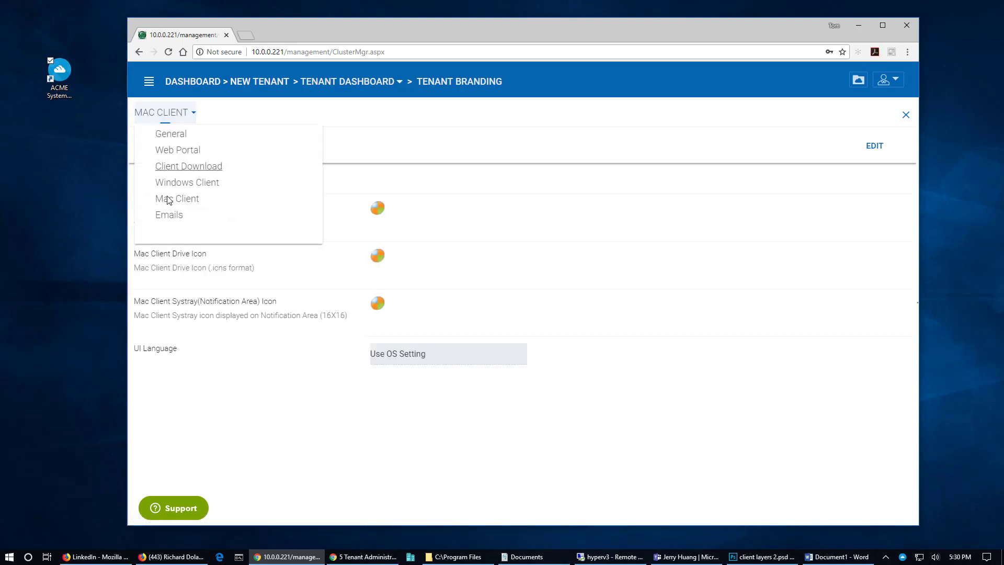
{"action": "left_click", "coordinate": [168, 215]}
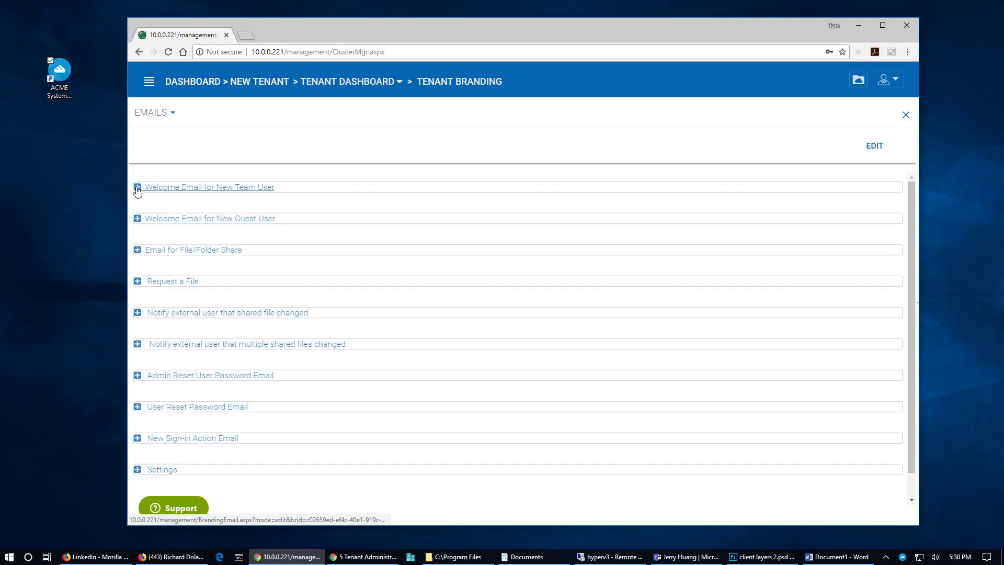
{"action": "left_click", "coordinate": [138, 188]}
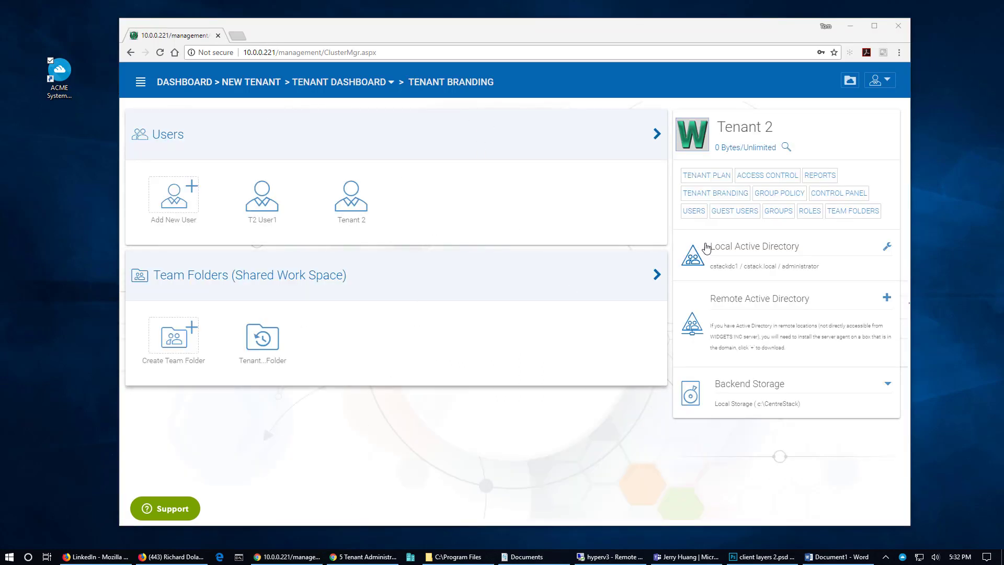
Look at Tenant 2's plan, then scroll through its access control feature checkboxes
{"action": "left_click", "coordinate": [370, 84]}
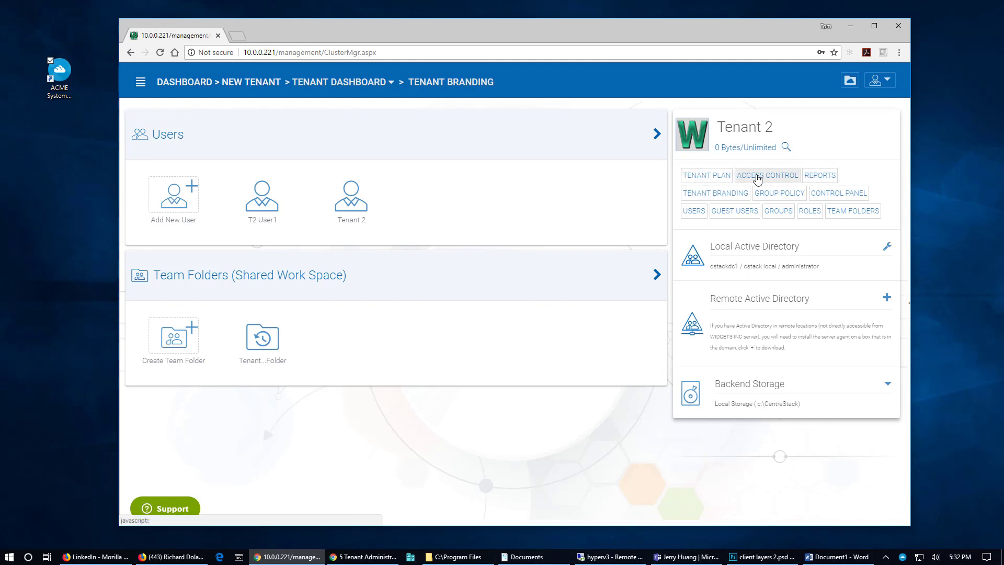
{"action": "left_click", "coordinate": [706, 178]}
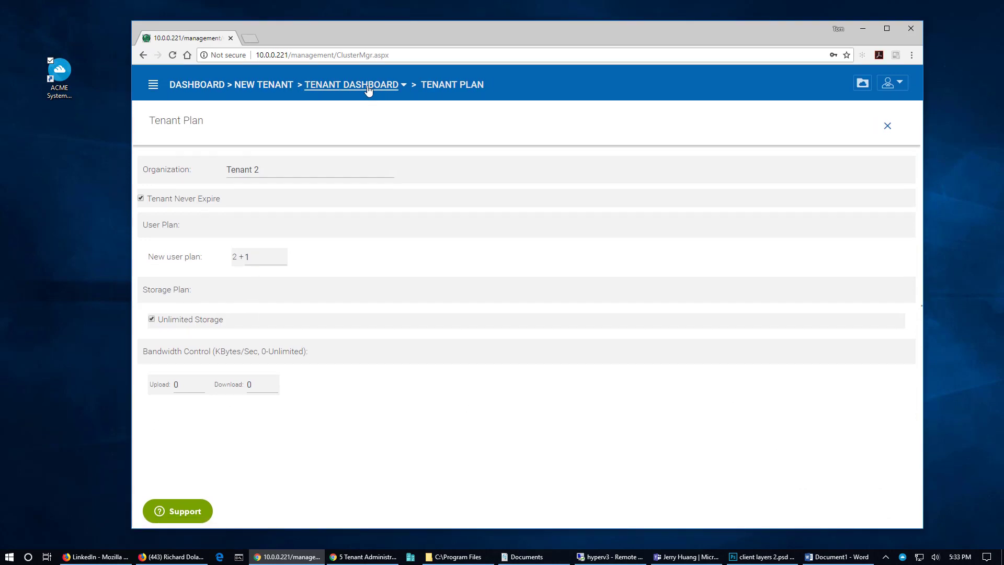
{"action": "left_click", "coordinate": [367, 90]}
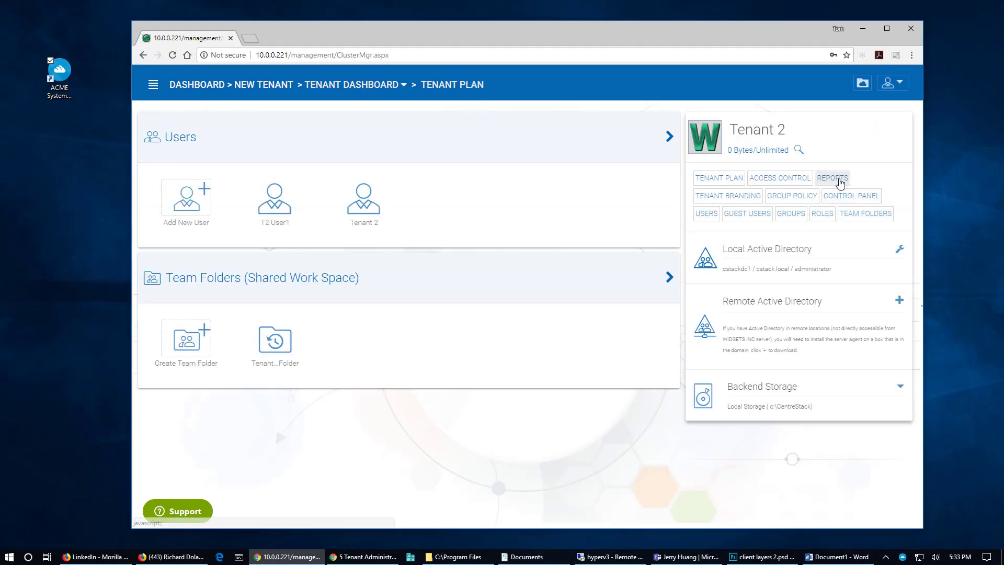
{"action": "left_click", "coordinate": [776, 179]}
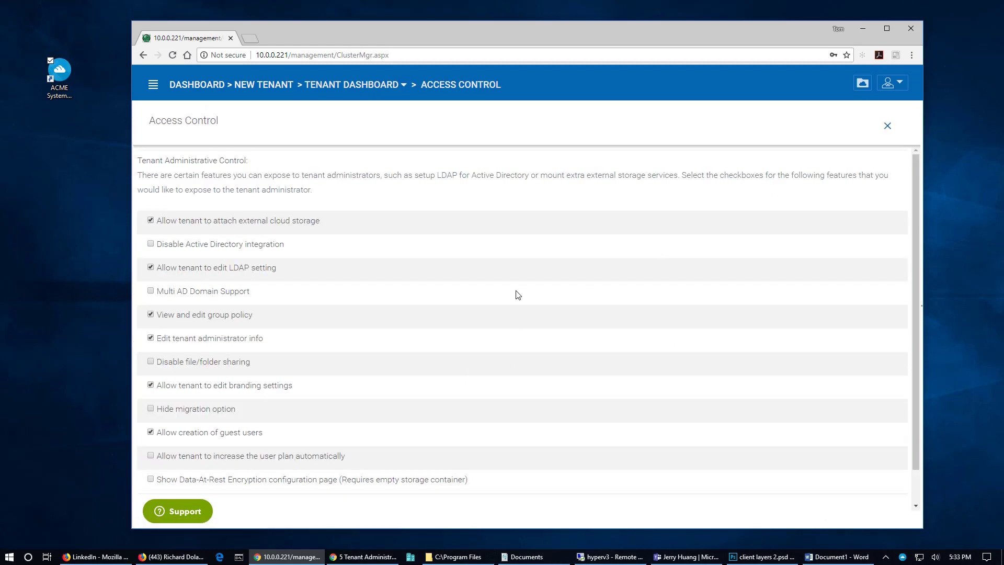
{"action": "scroll", "coordinate": [418, 271], "scroll_direction": "down", "scroll_amount": 1}
{"action": "scroll", "coordinate": [339, 445], "scroll_direction": "up", "scroll_amount": 1}
Leave Access Control for Tenant 2's Reports and show the report type list with Upload Report
{"action": "left_click", "coordinate": [888, 126]}
{"action": "left_click", "coordinate": [831, 179]}
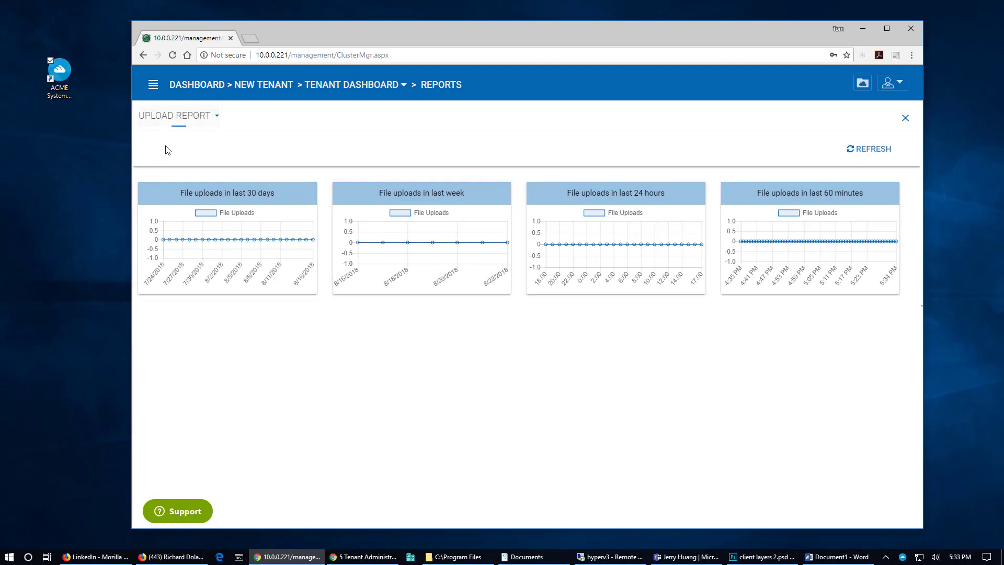
{"action": "left_click", "coordinate": [187, 120]}
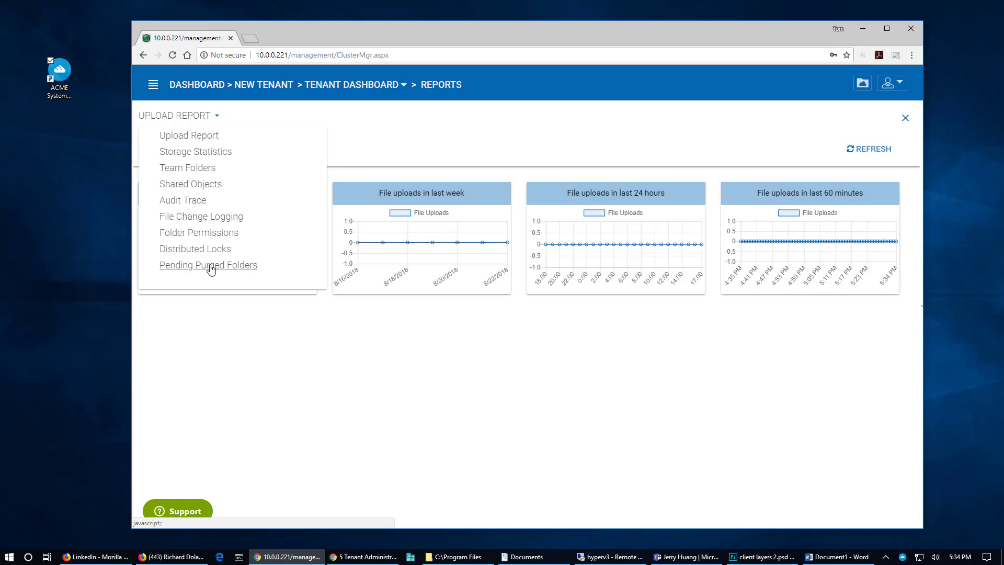
Expand the Account & Login, Folder & Storage and Client Control policy groups, then view the Control Panel
{"action": "left_click", "coordinate": [904, 119]}
{"action": "left_click", "coordinate": [793, 197]}
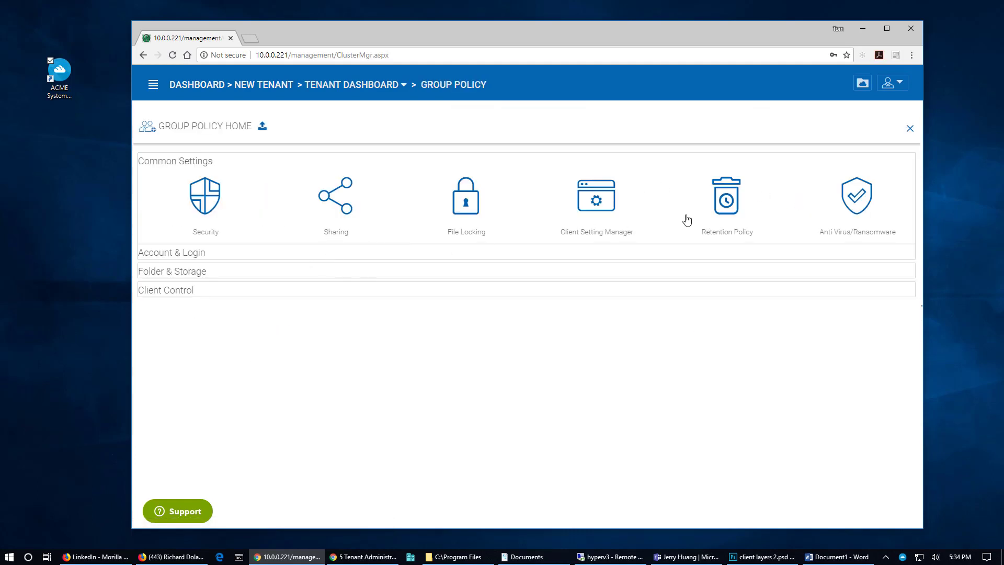
{"action": "left_click", "coordinate": [172, 255]}
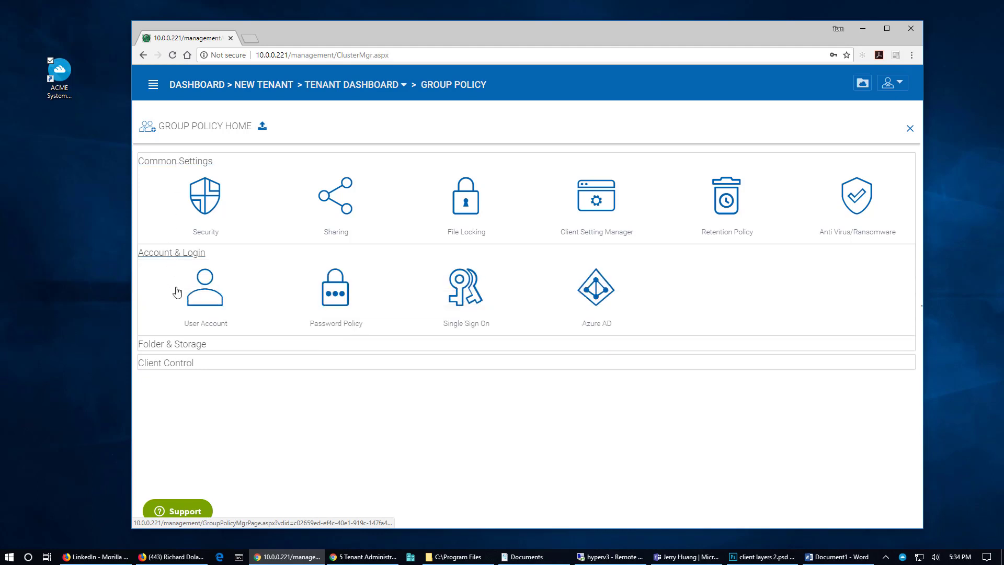
{"action": "left_click", "coordinate": [189, 345]}
{"action": "left_click", "coordinate": [182, 441]}
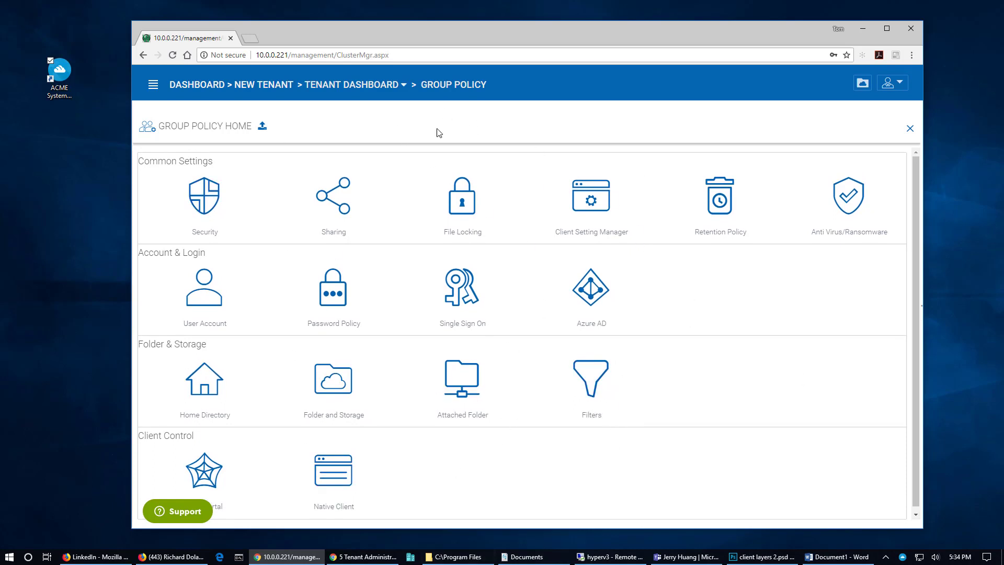
{"action": "left_click", "coordinate": [350, 86]}
{"action": "left_click", "coordinate": [858, 197]}
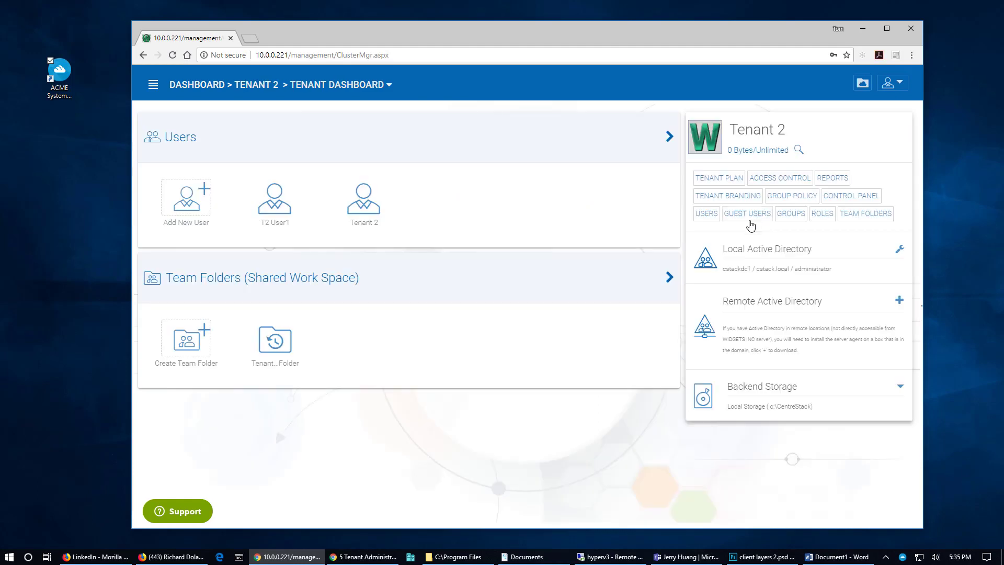
{"action": "left_click", "coordinate": [748, 216]}
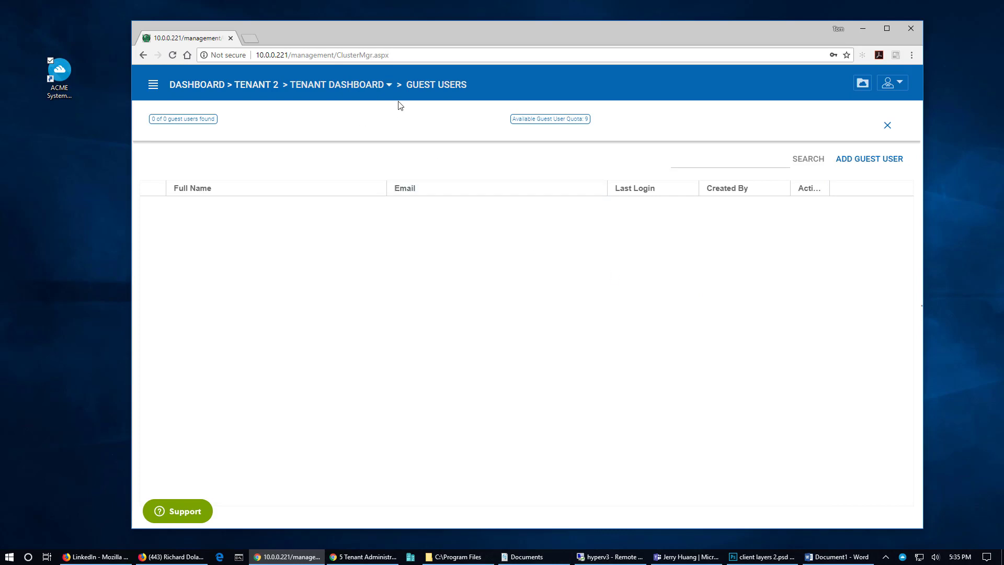
{"action": "left_click", "coordinate": [824, 221]}
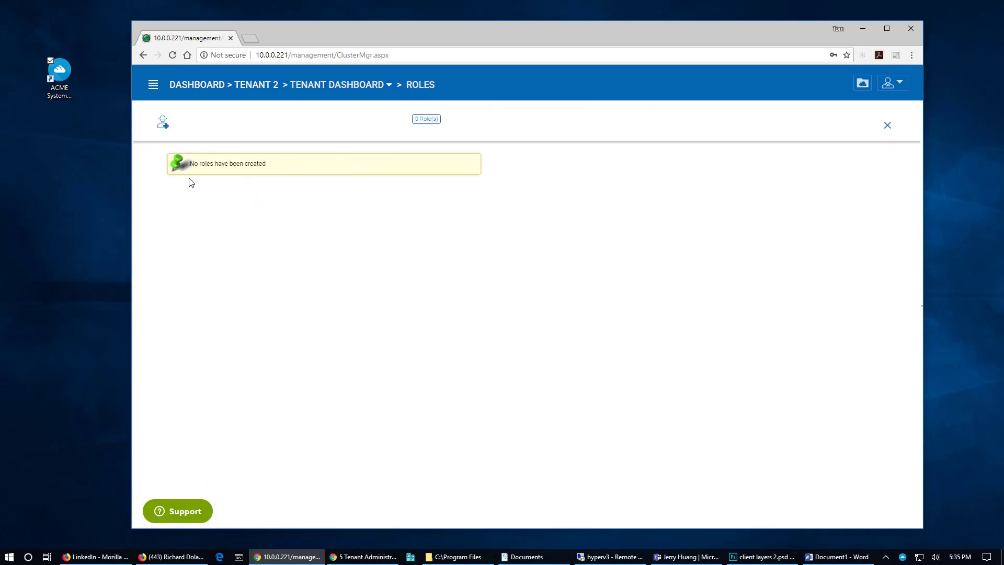
{"action": "left_click", "coordinate": [162, 126]}
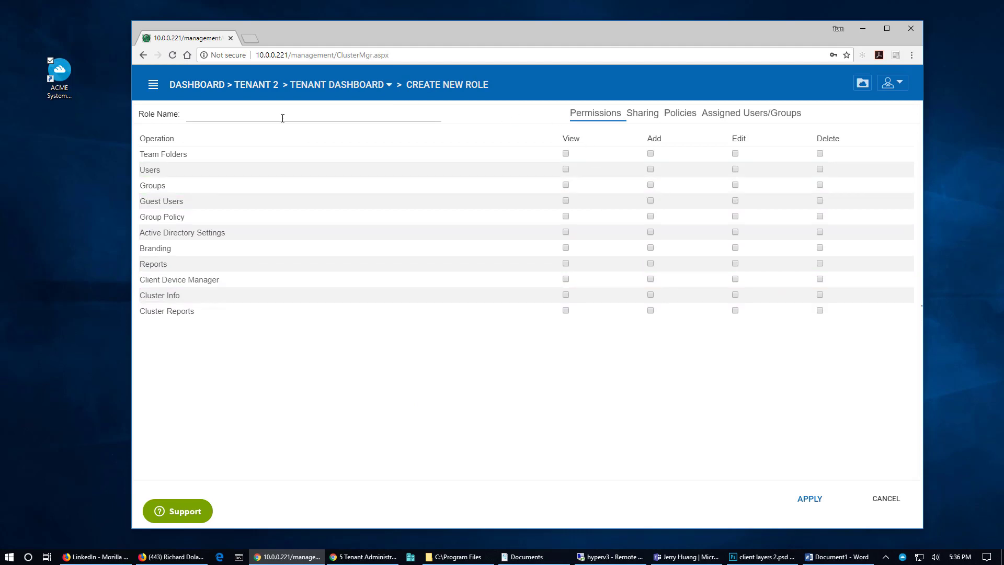
{"action": "left_click", "coordinate": [264, 115]}
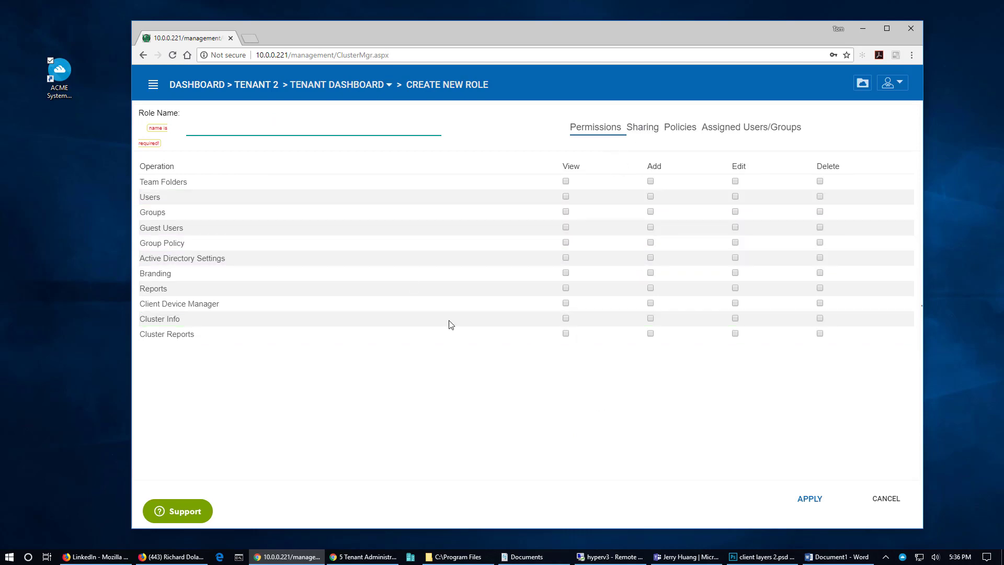
{"action": "left_click", "coordinate": [330, 86]}
{"action": "left_click_drag", "start_coordinate": [732, 31], "coordinate": [722, 23]}
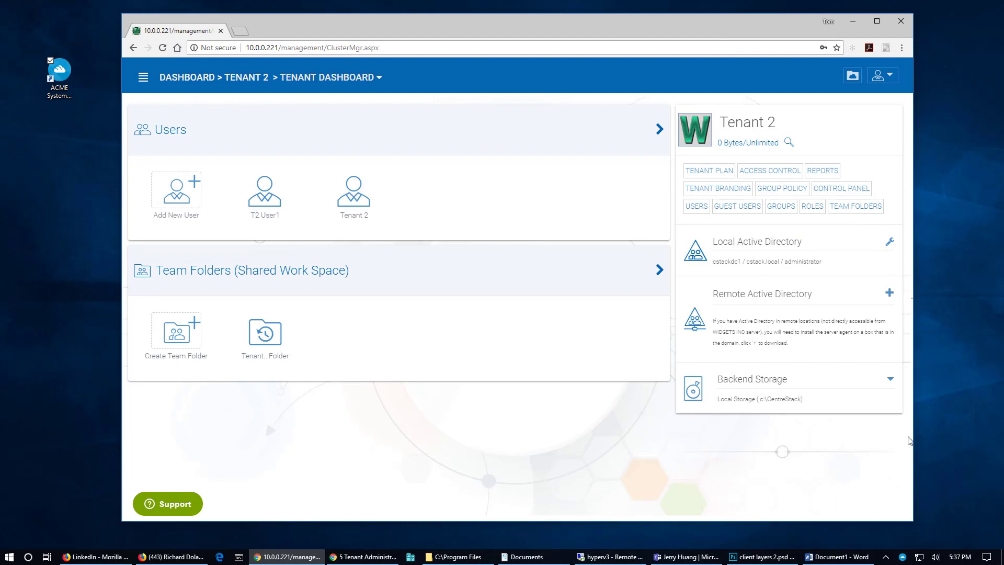